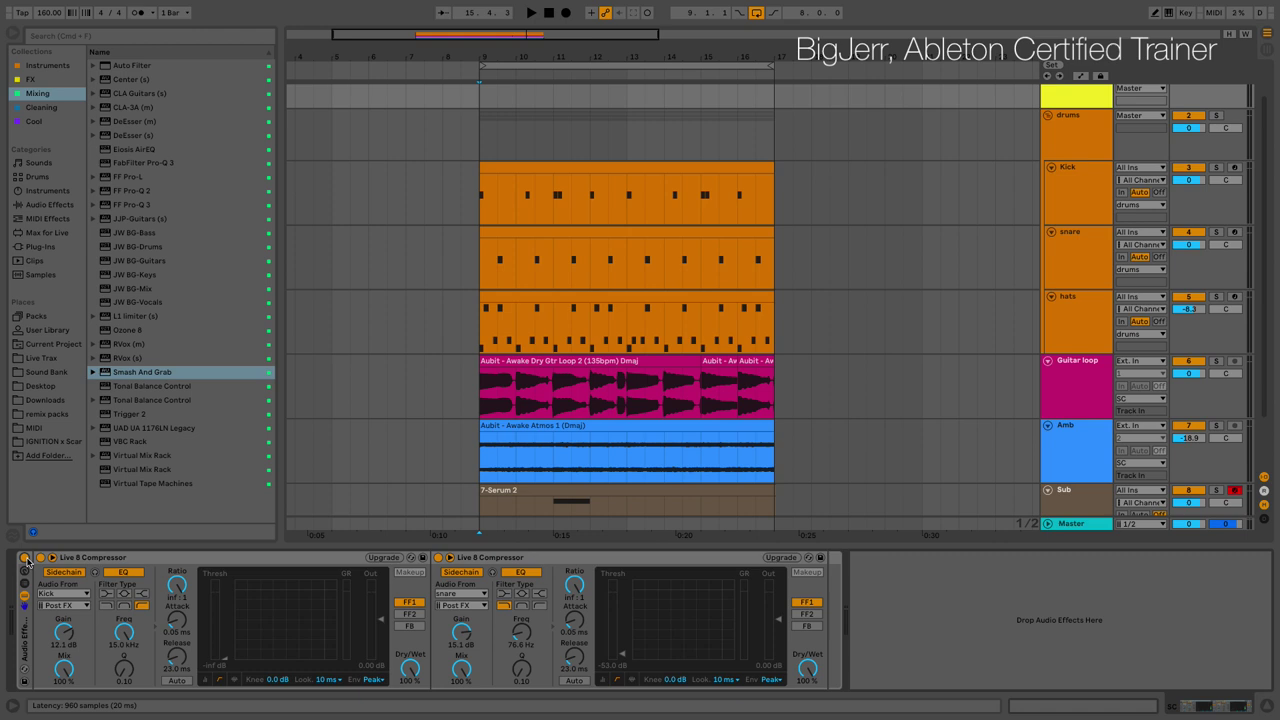
# Step: Bypass the SC compressor rack and re-enable it, auditioning the mix with and without ducking
pyautogui.click(25, 558)
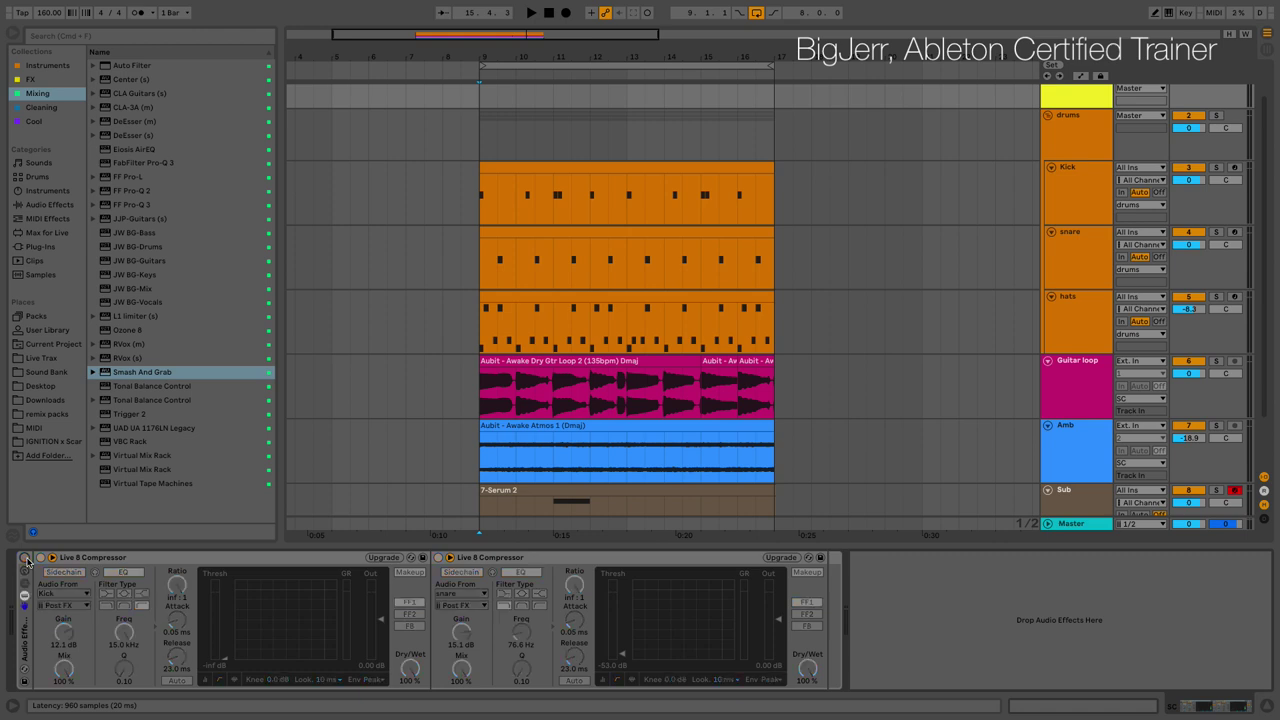
pyautogui.press('space')
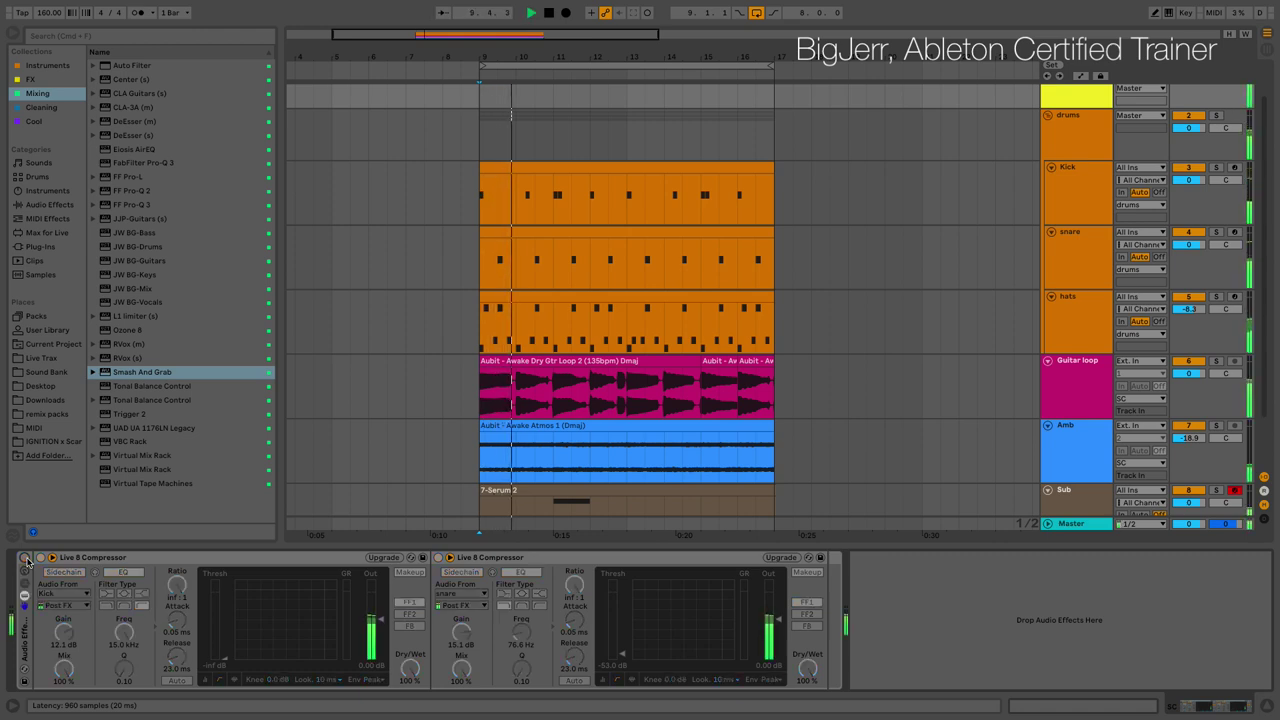
pyautogui.press('space')
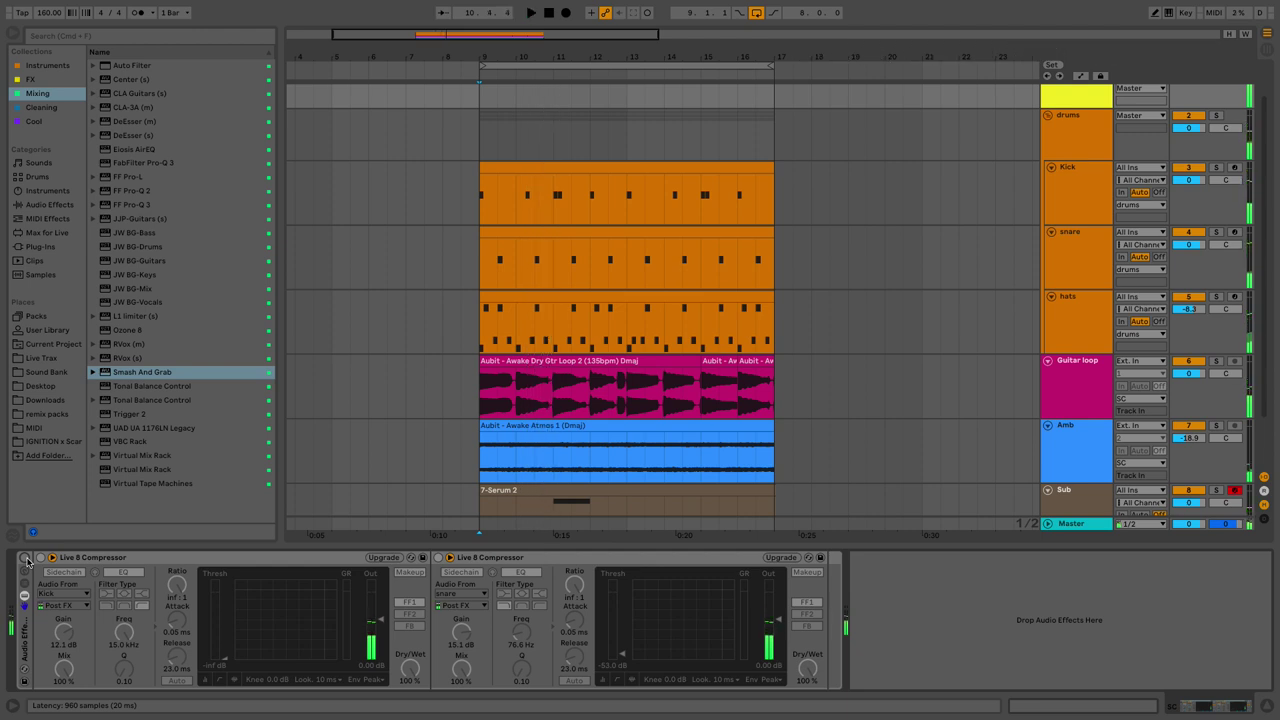
pyautogui.click(25, 558)
pyautogui.press('space')
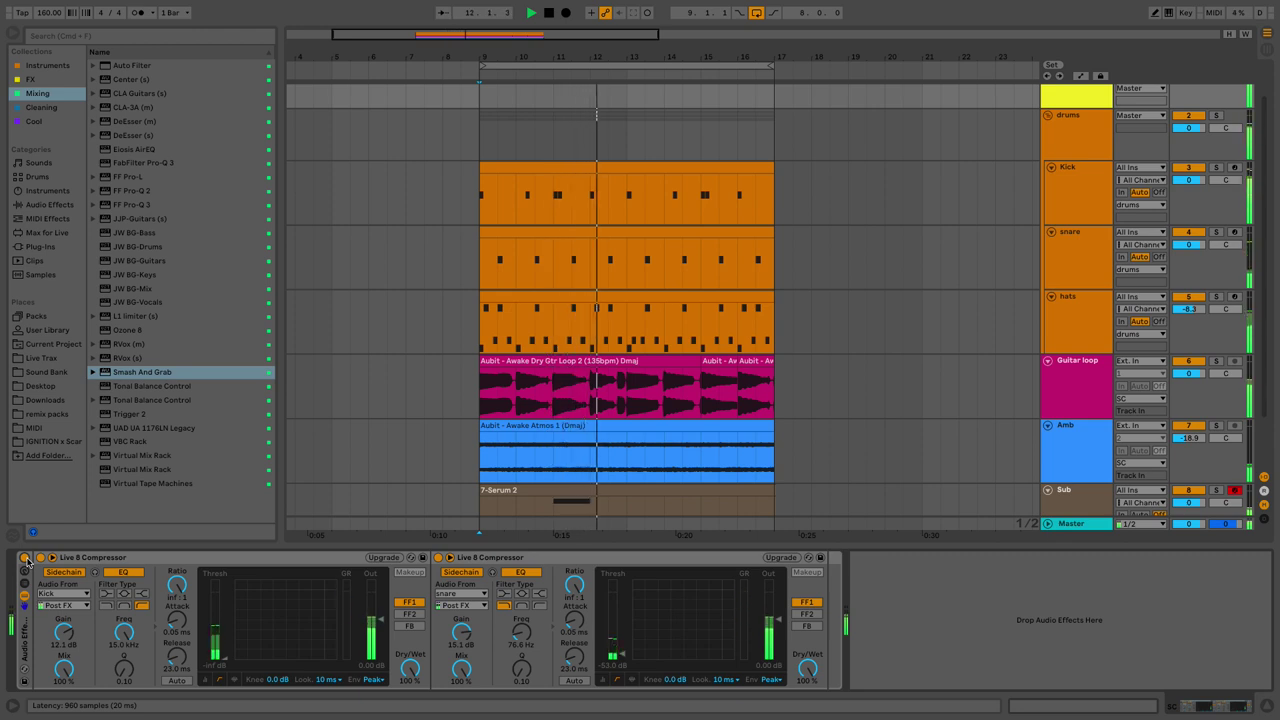
pyautogui.press('space')
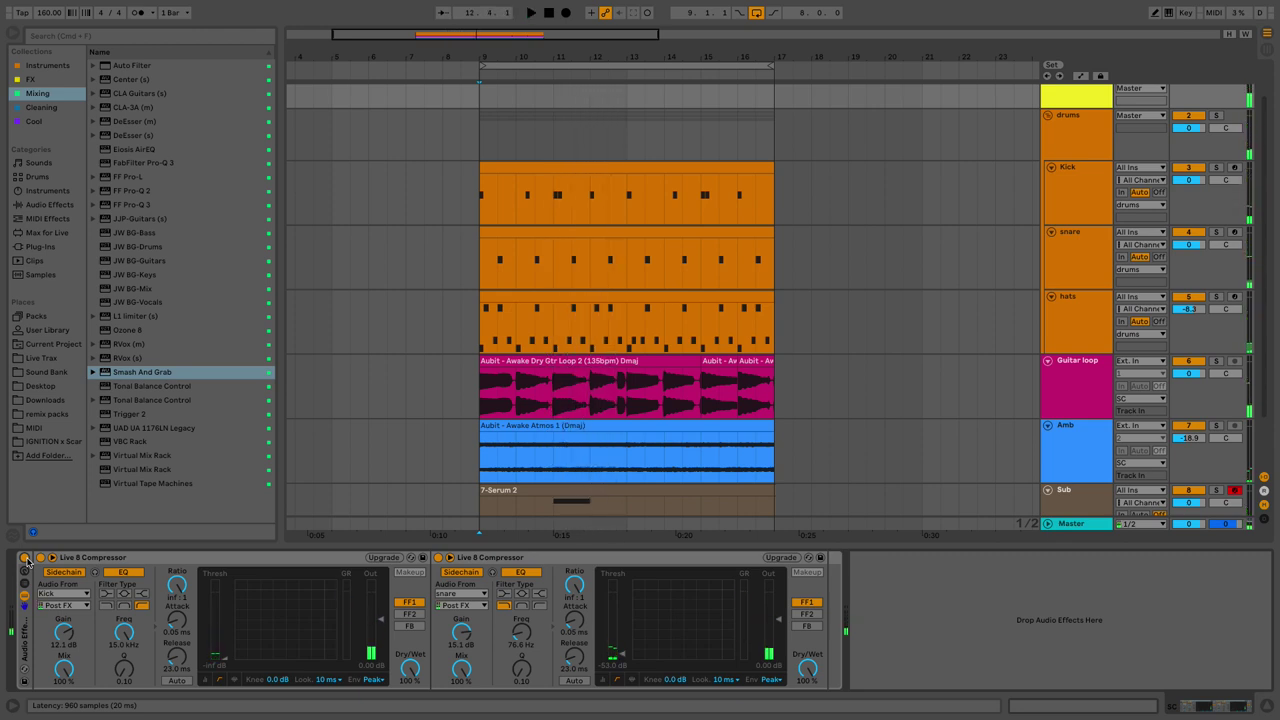
# Step: Switch the Kick compressor's sidechain EQ off and back on, comparing both during playback
pyautogui.click(128, 573)
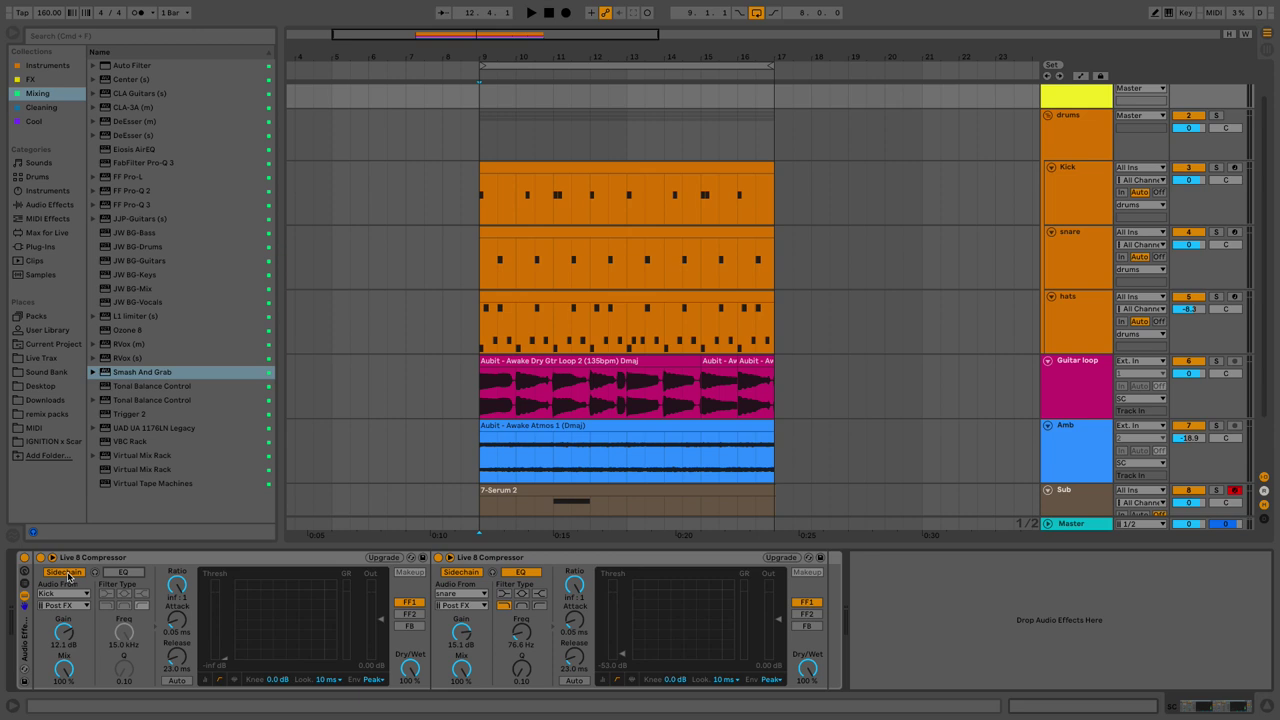
pyautogui.press('space')
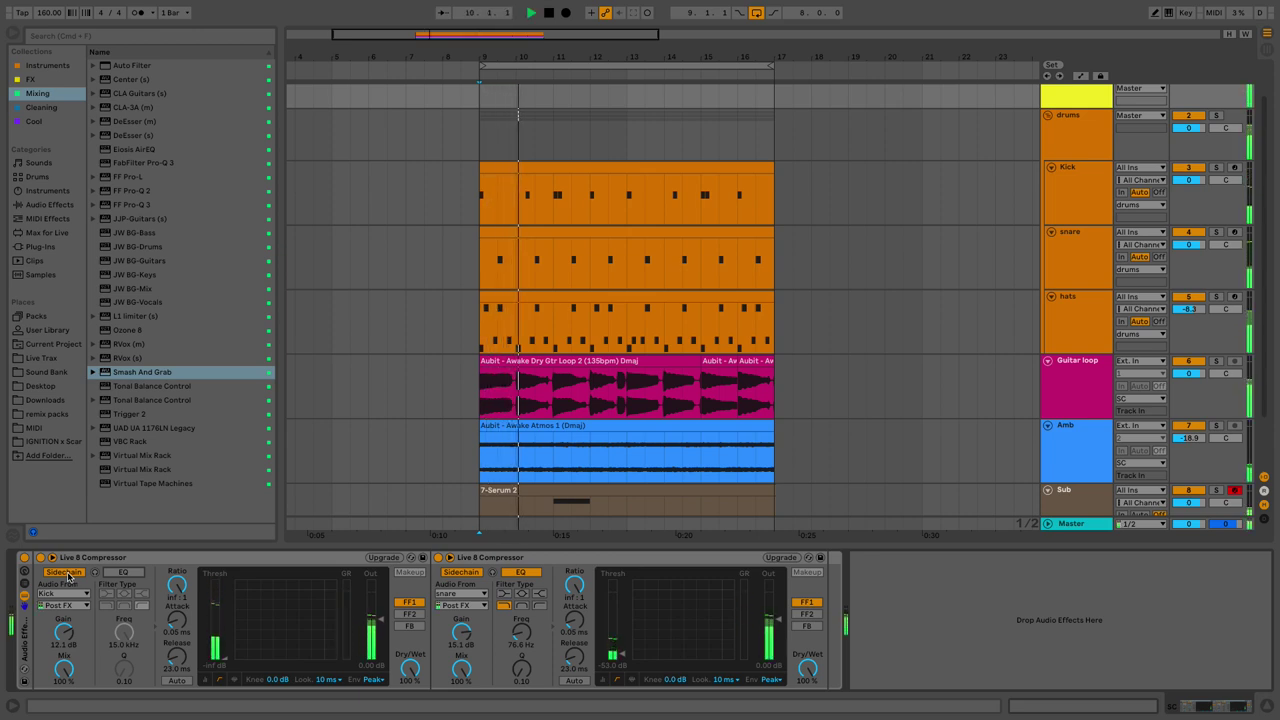
pyautogui.press('space')
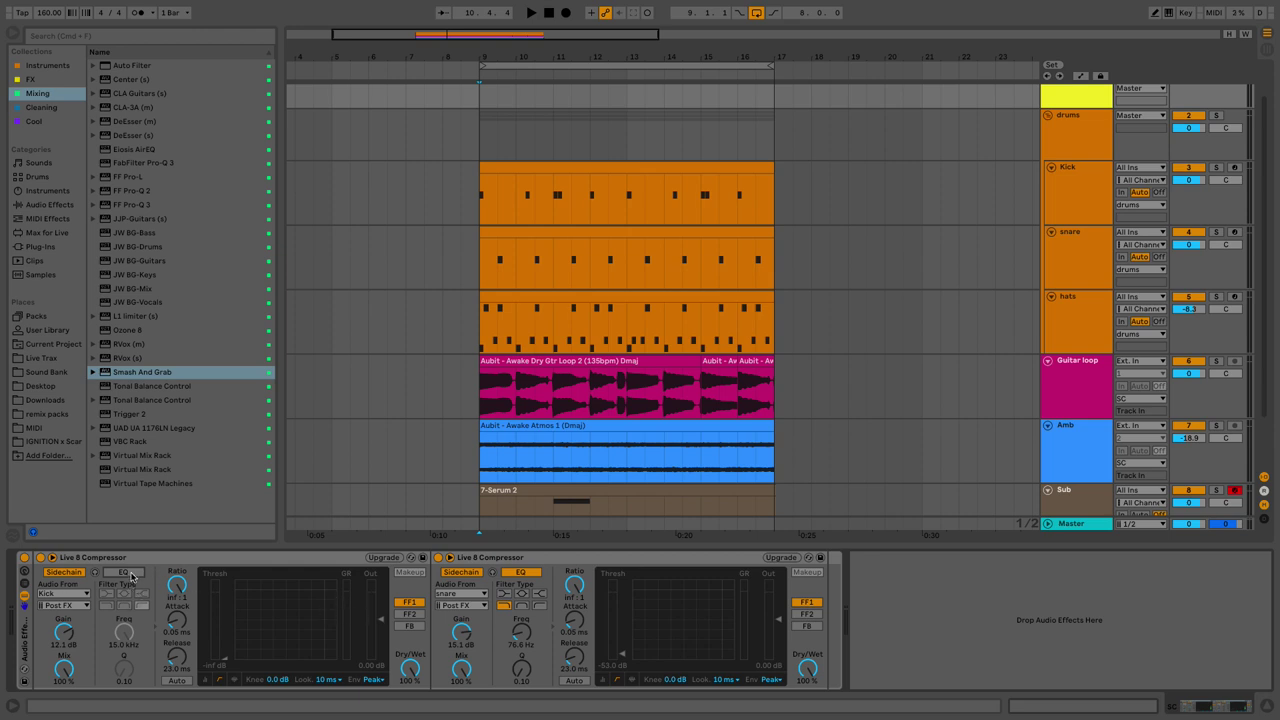
pyautogui.press('space')
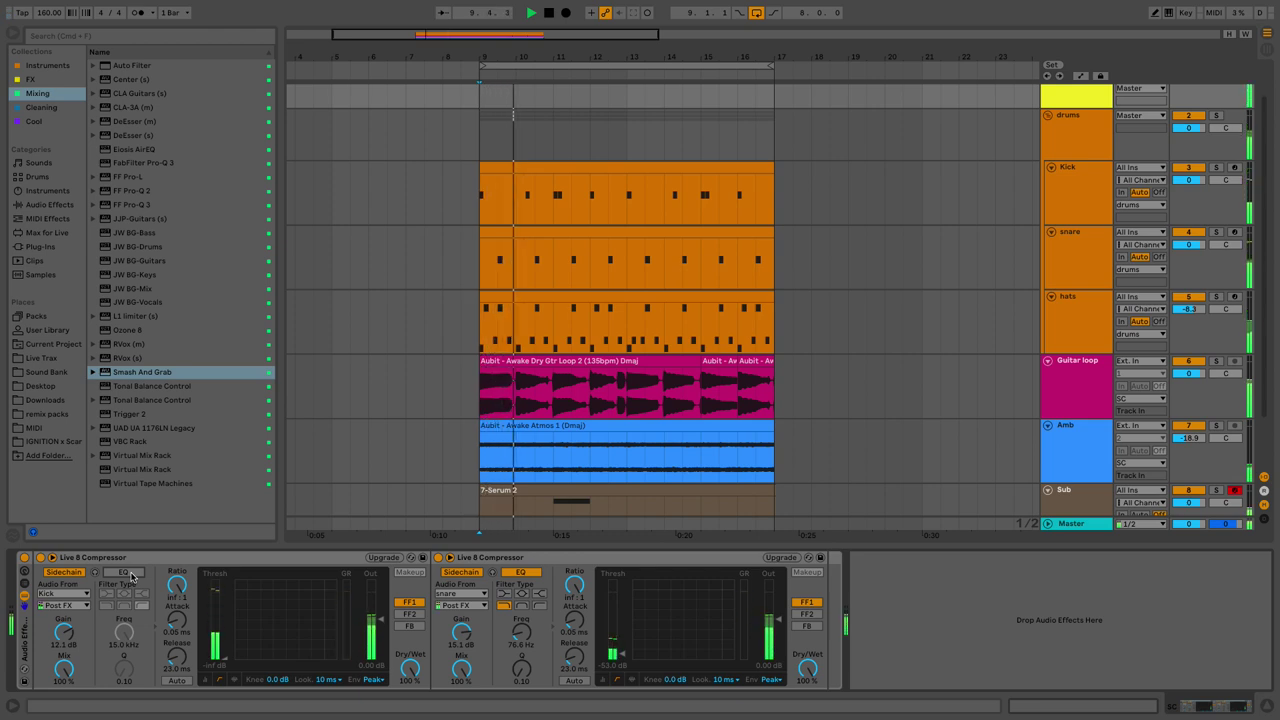
pyautogui.click(130, 575)
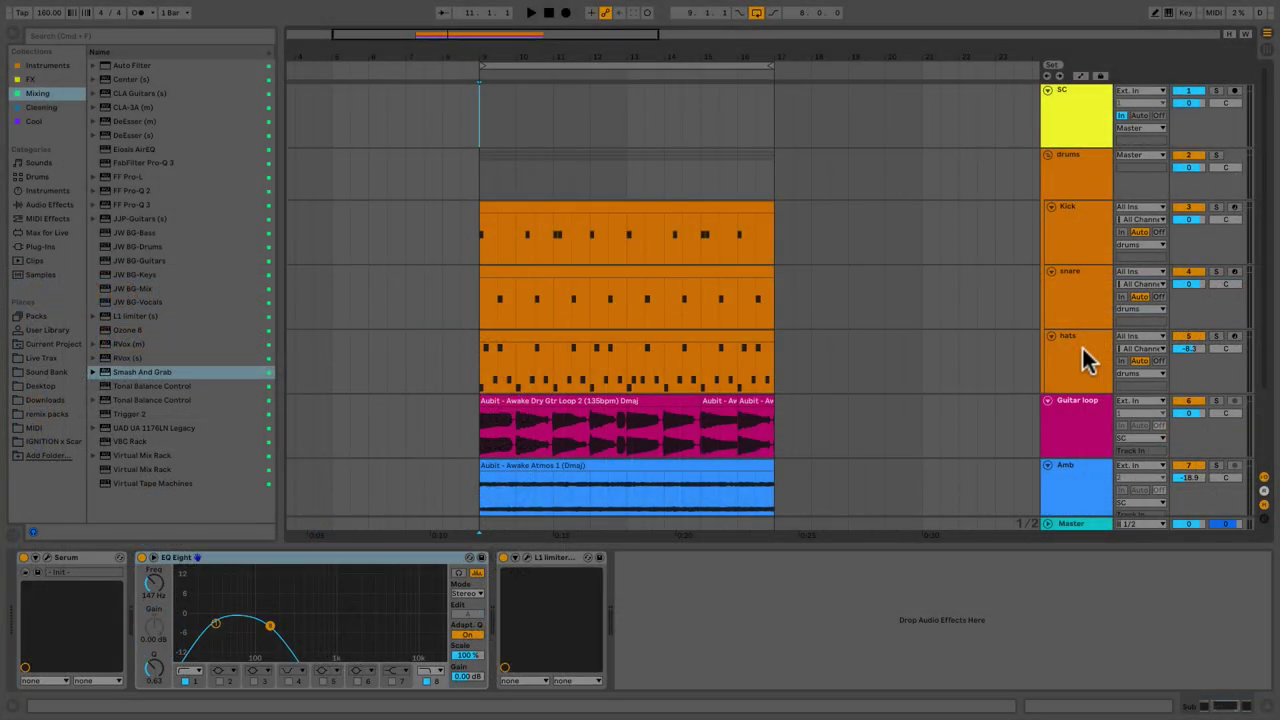
# Step: Select the SC track to show its two Live 8 Compressors keyed from Kick and snare
pyautogui.scroll(-2, 1082, 346)
pyautogui.scroll(-1, 1082, 348)
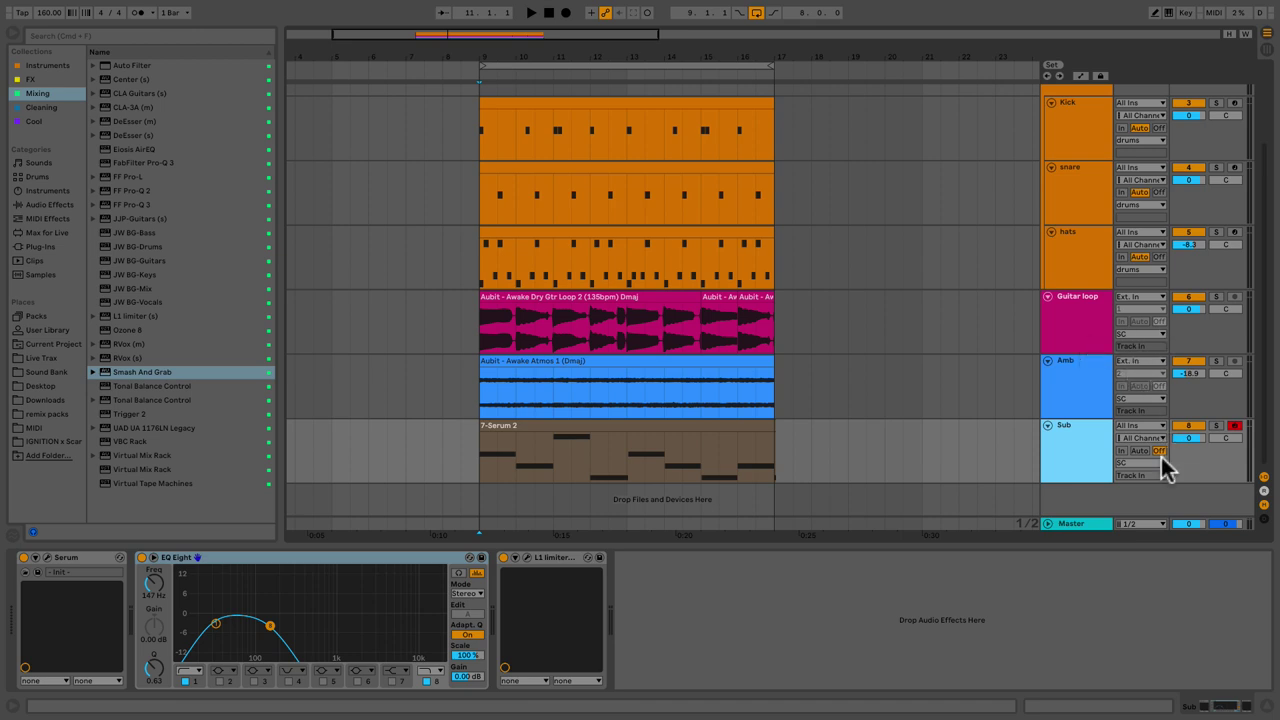
pyautogui.scroll(3, 1110, 356)
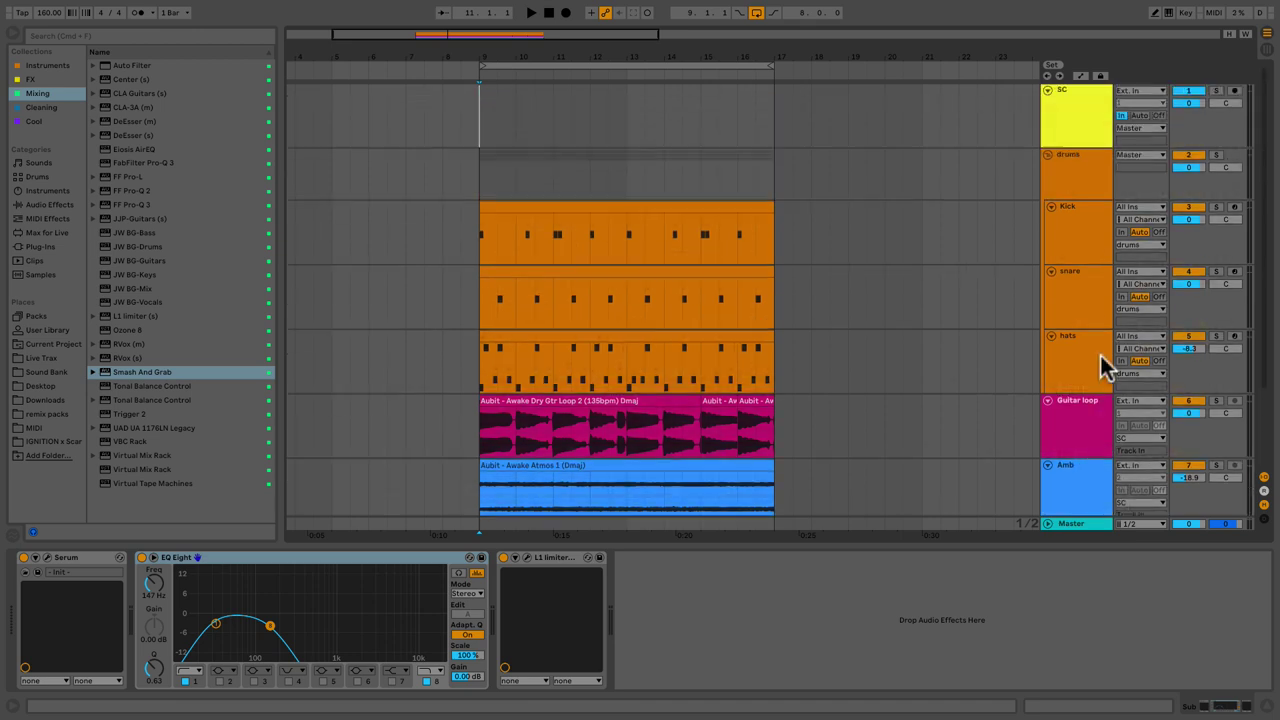
pyautogui.click(1072, 120)
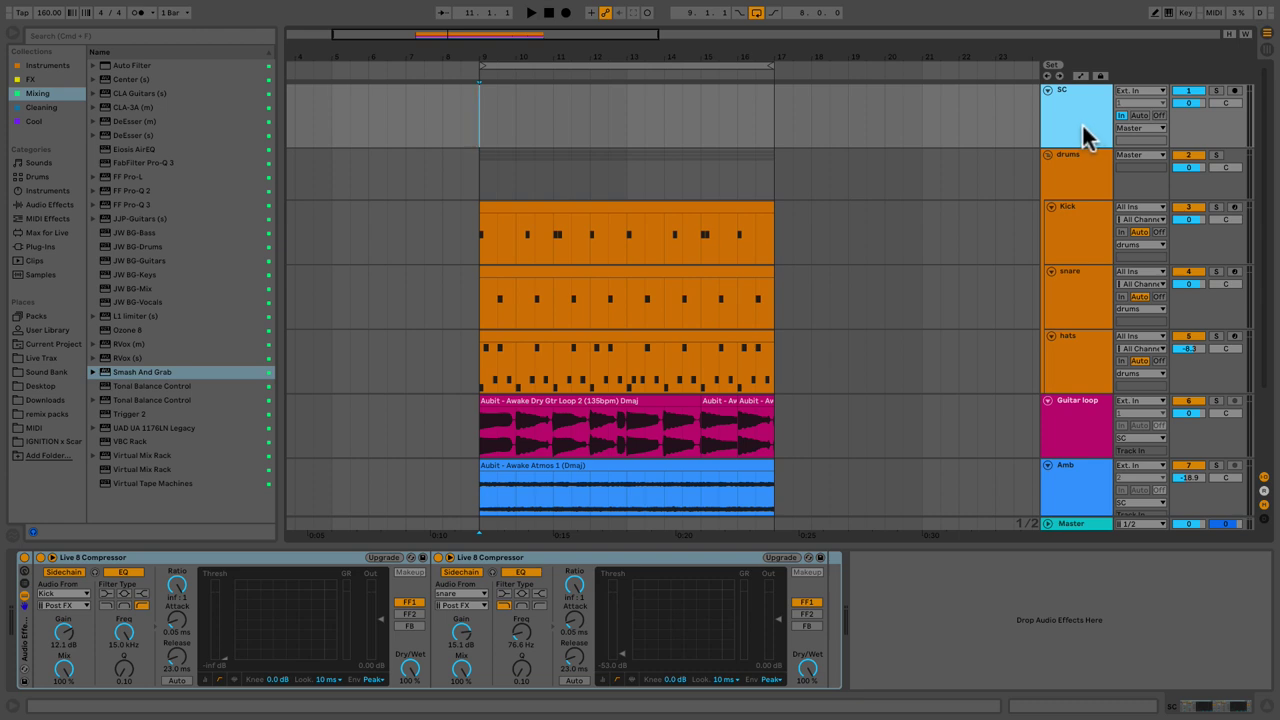
pyautogui.scroll(-3, 1072, 161)
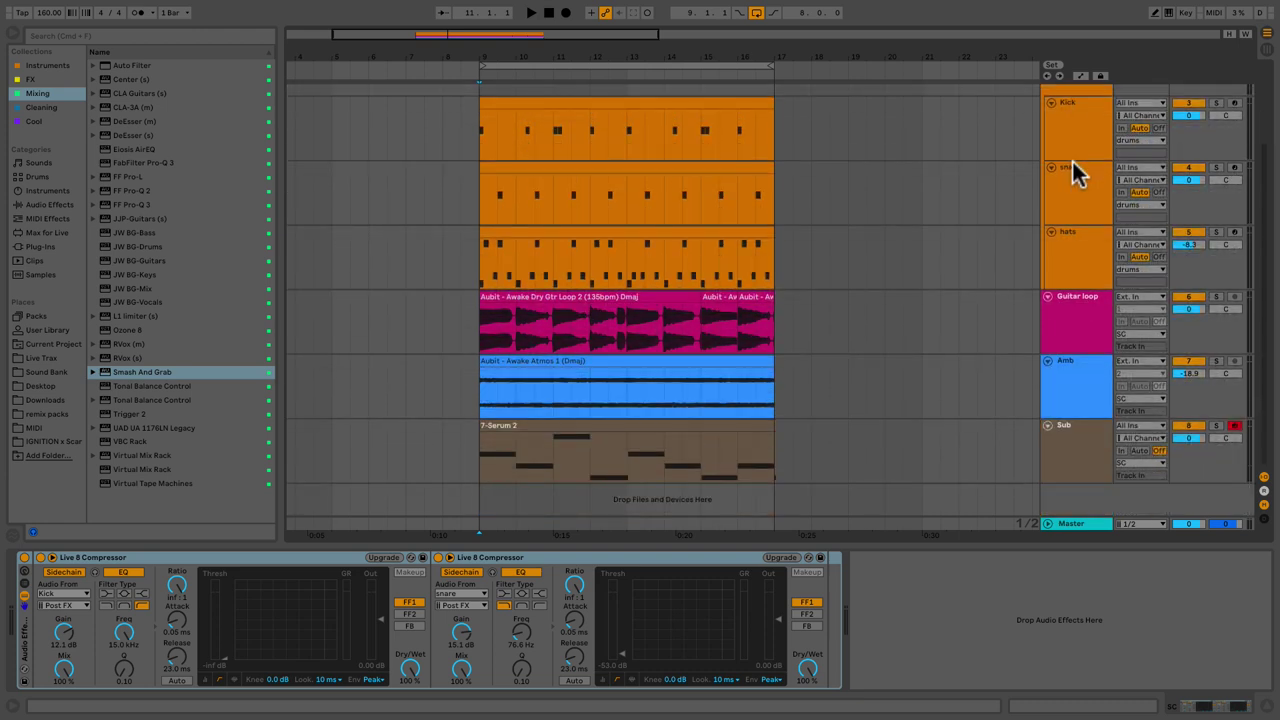
pyautogui.scroll(2, 1072, 162)
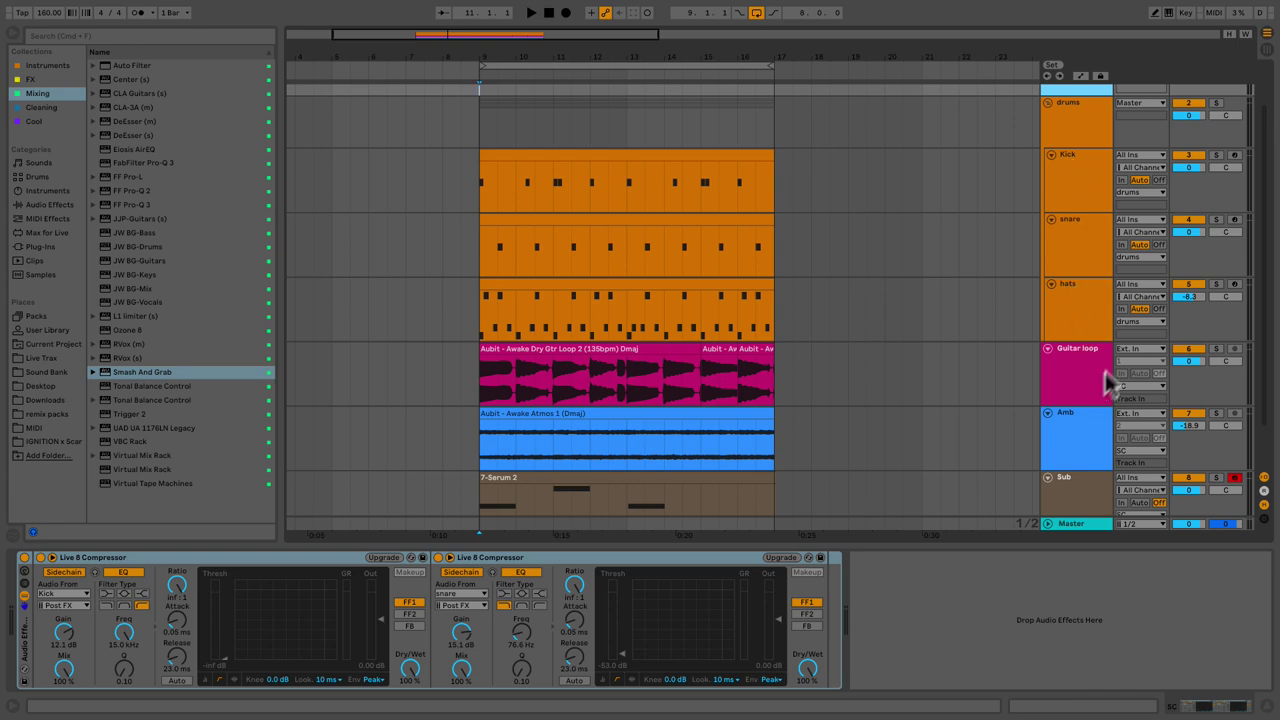
# Step: Route the Amb track's output to Master
pyautogui.scroll(2, 1078, 422)
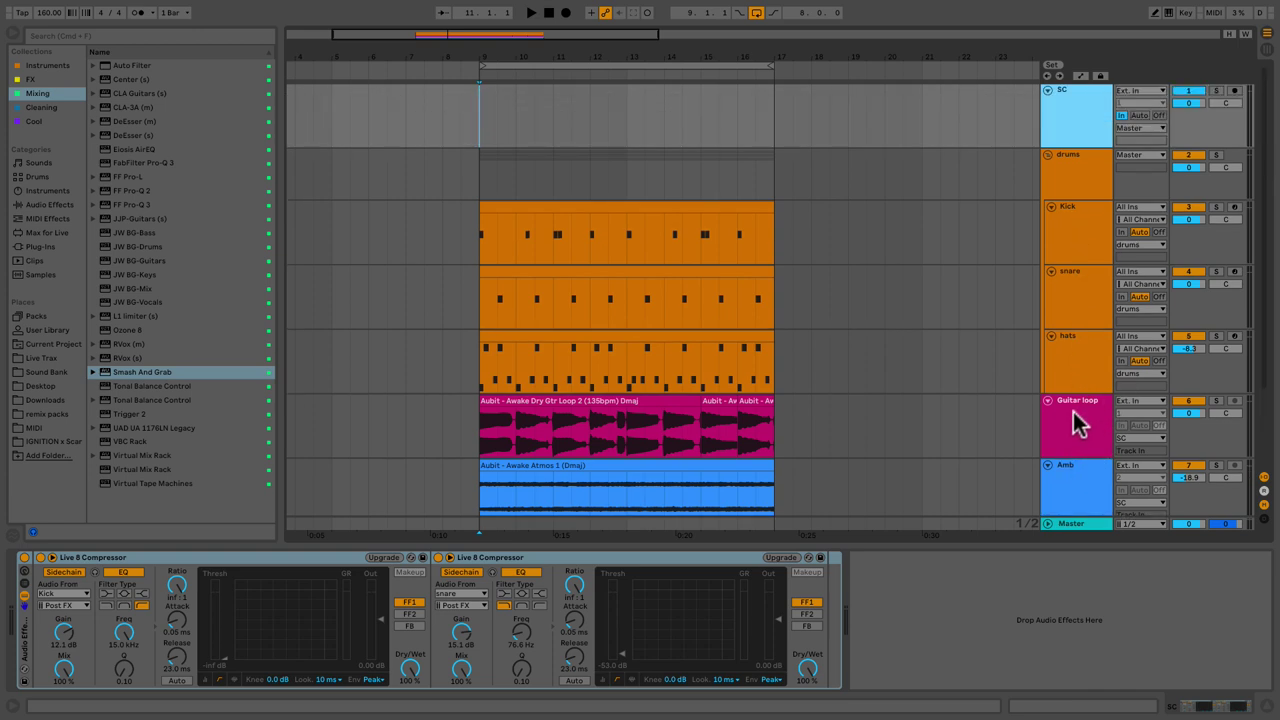
pyautogui.click(1139, 502)
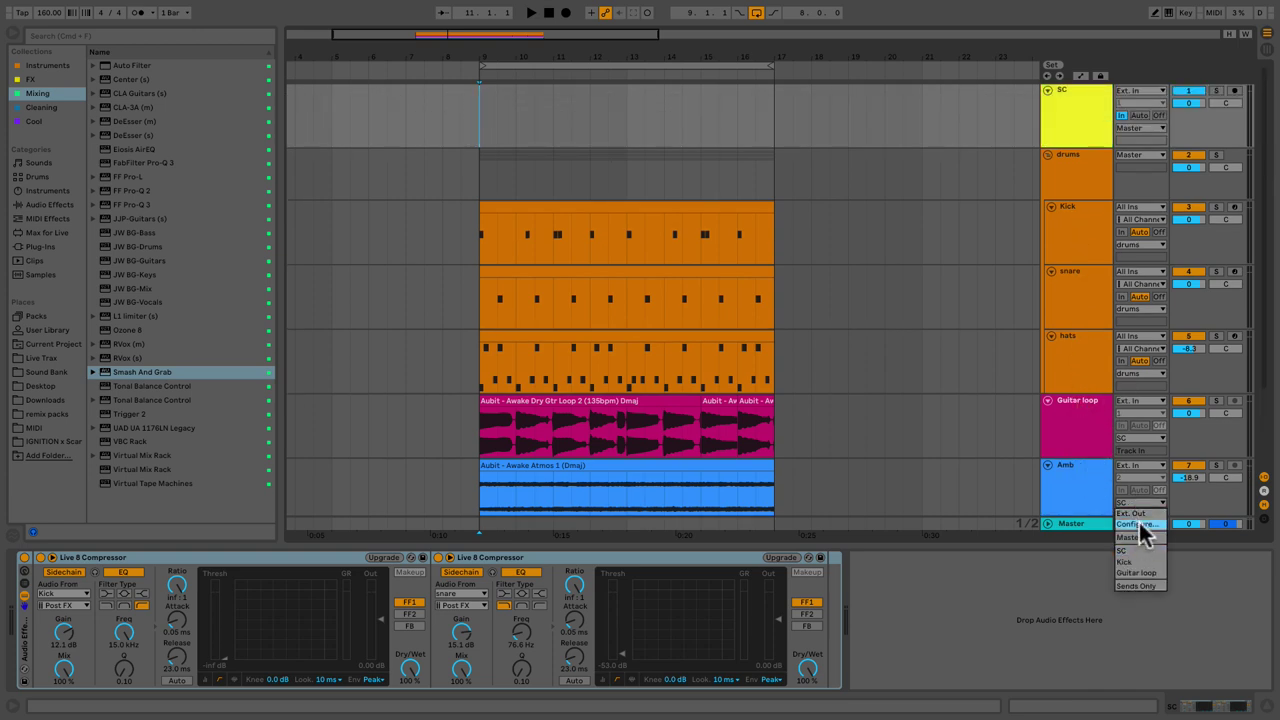
pyautogui.click(1135, 537)
pyautogui.click(1058, 487)
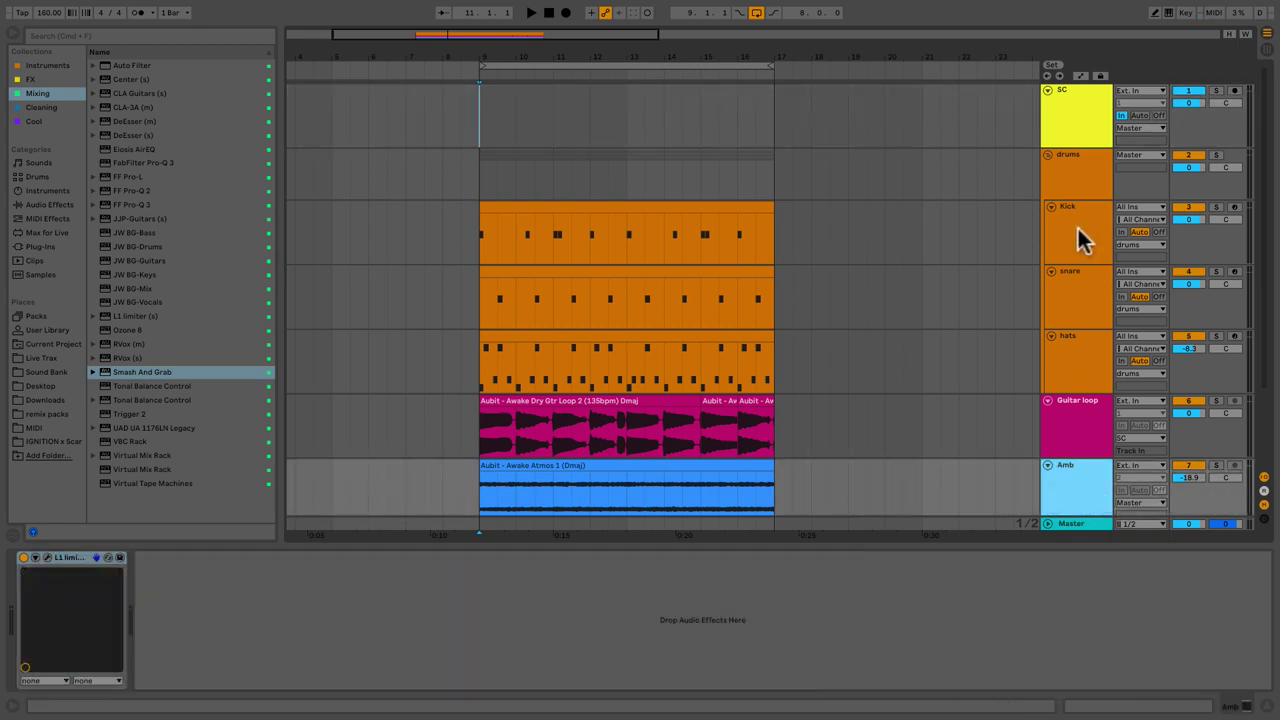
# Step: Solo Kick, select SC's Kick-keyed compressor, and show the Amb track's device chain
pyautogui.click(1215, 207)
pyautogui.scroll(-3, 1195, 344)
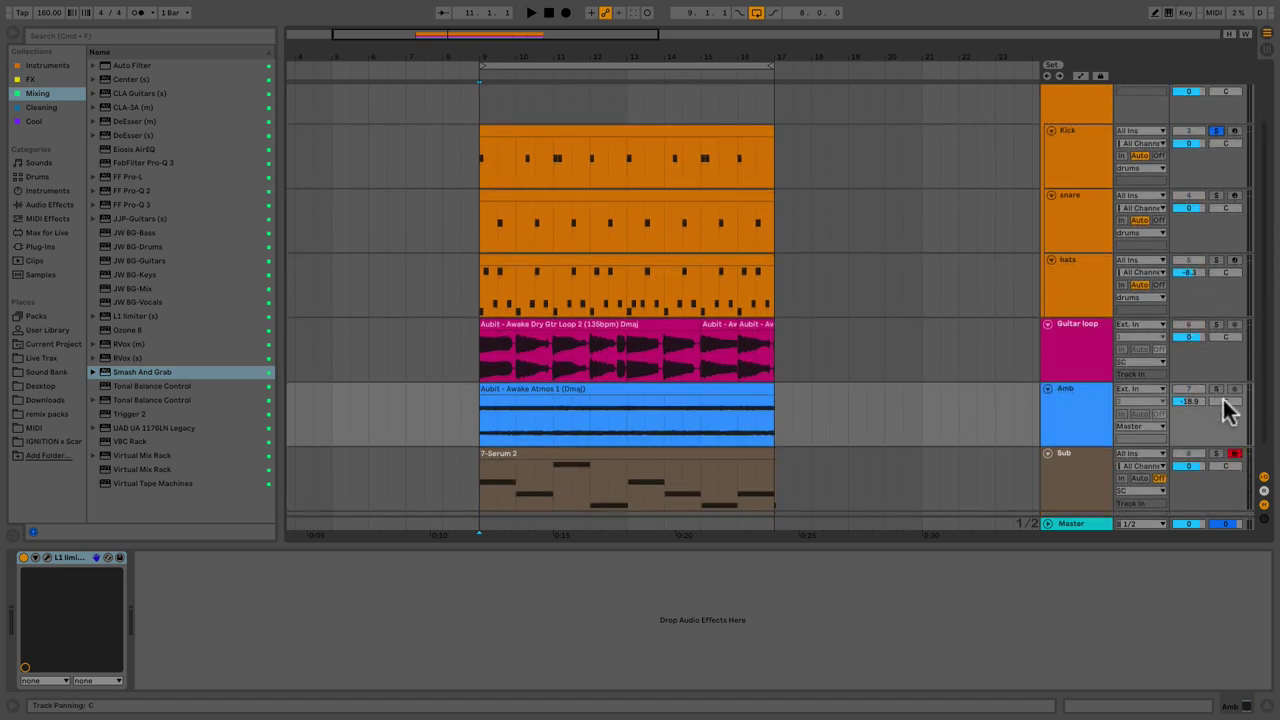
pyautogui.click(1094, 417)
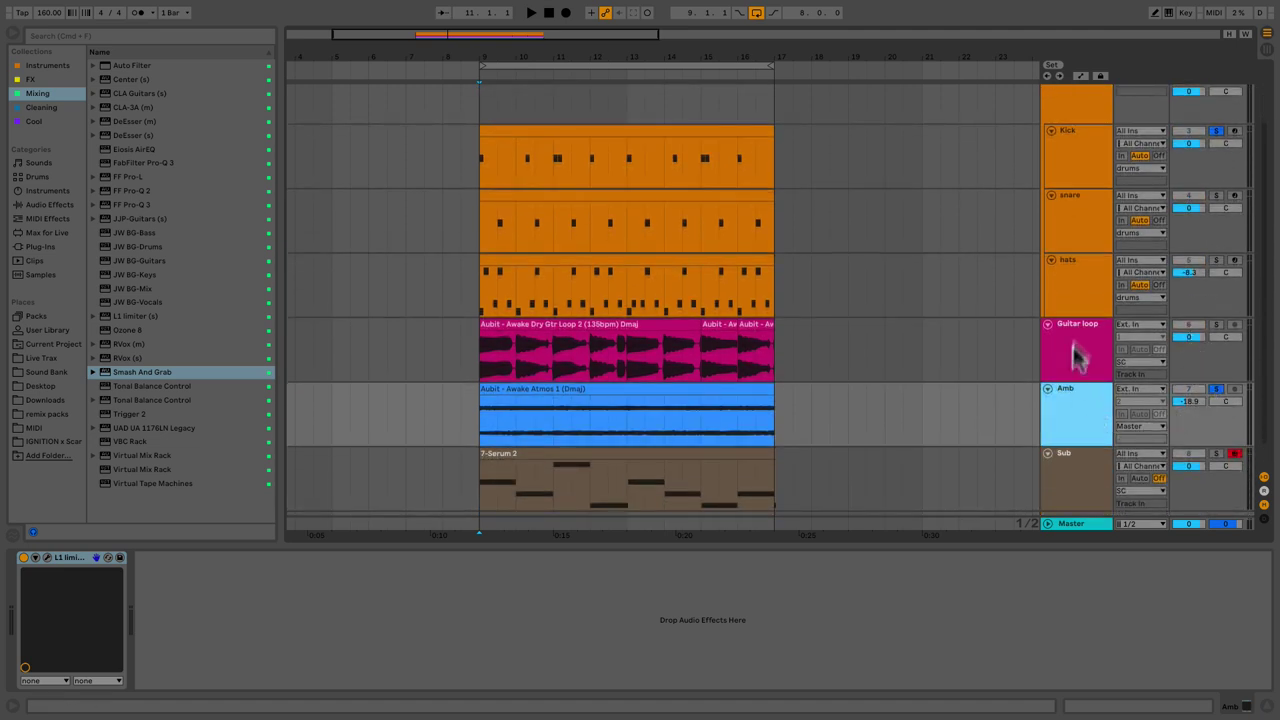
pyautogui.scroll(2, 1108, 314)
pyautogui.click(1065, 120)
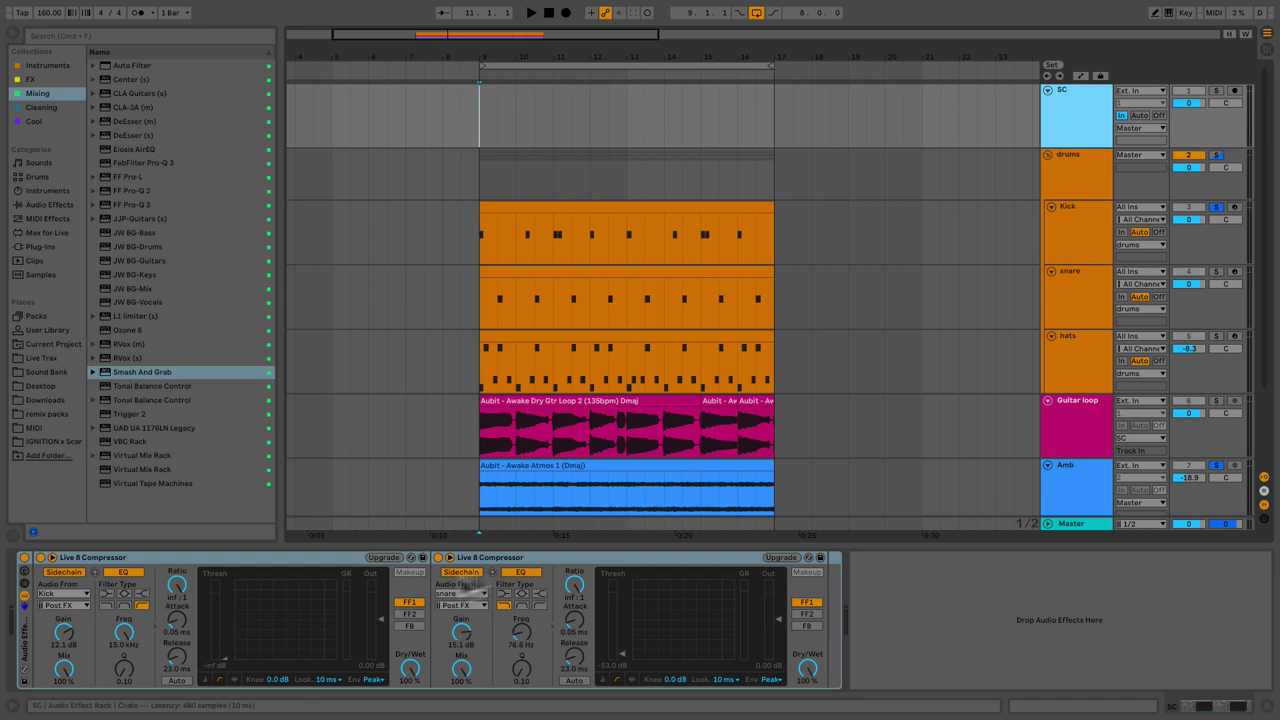
pyautogui.click(278, 558)
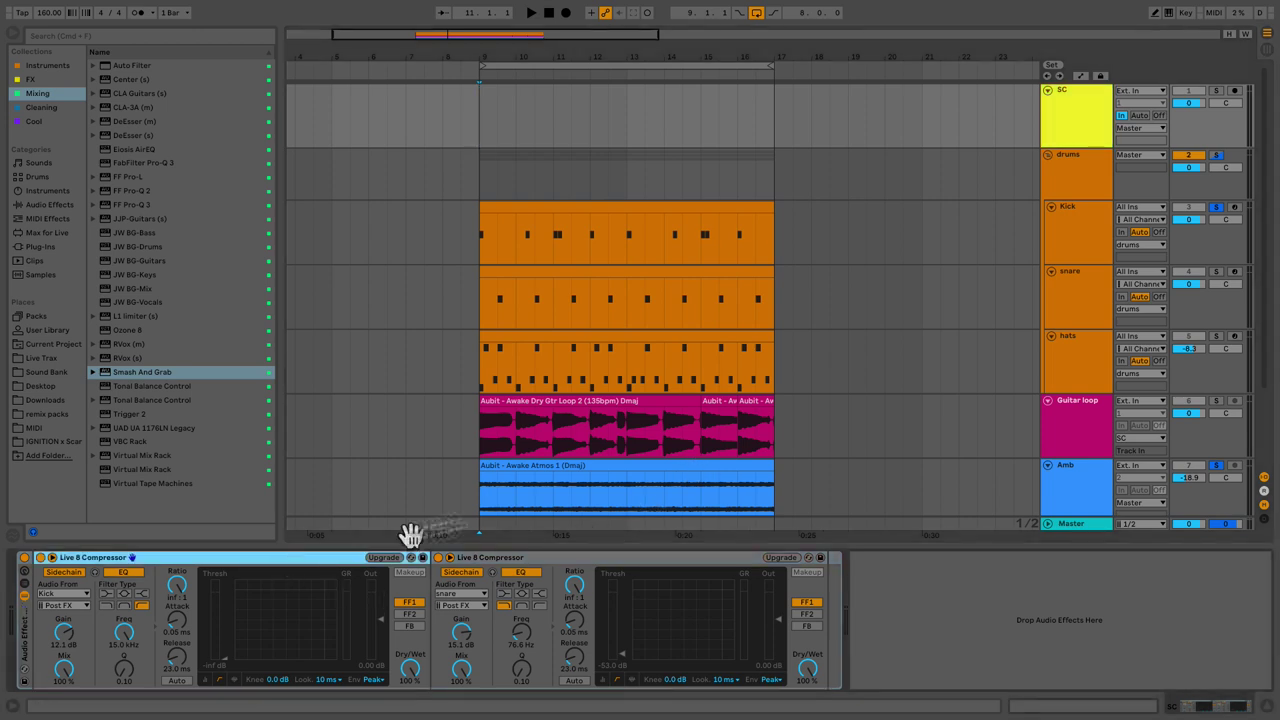
pyautogui.scroll(-2, 1080, 380)
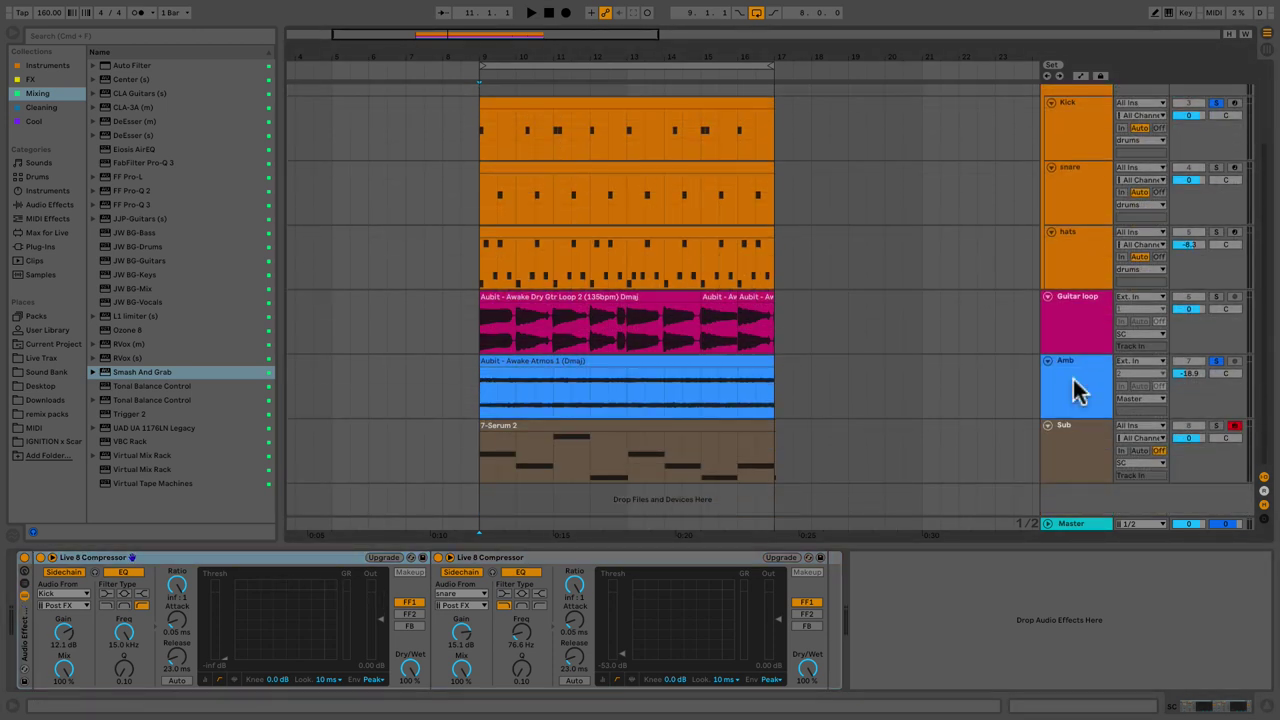
pyautogui.click(1078, 390)
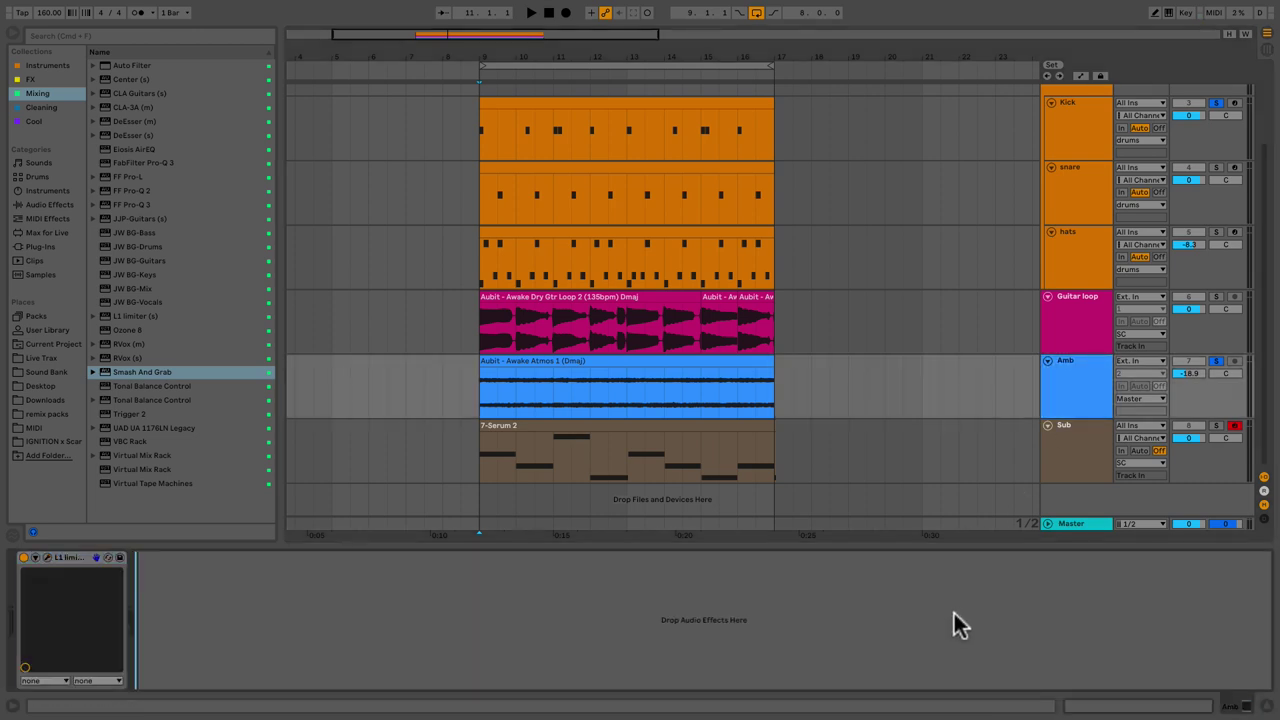
# Step: Paste the Kick-keyed Live 8 Compressor after Amb's L1 limiter and audition the ducked Amb
pyautogui.hotkey('ctrl', 'v')
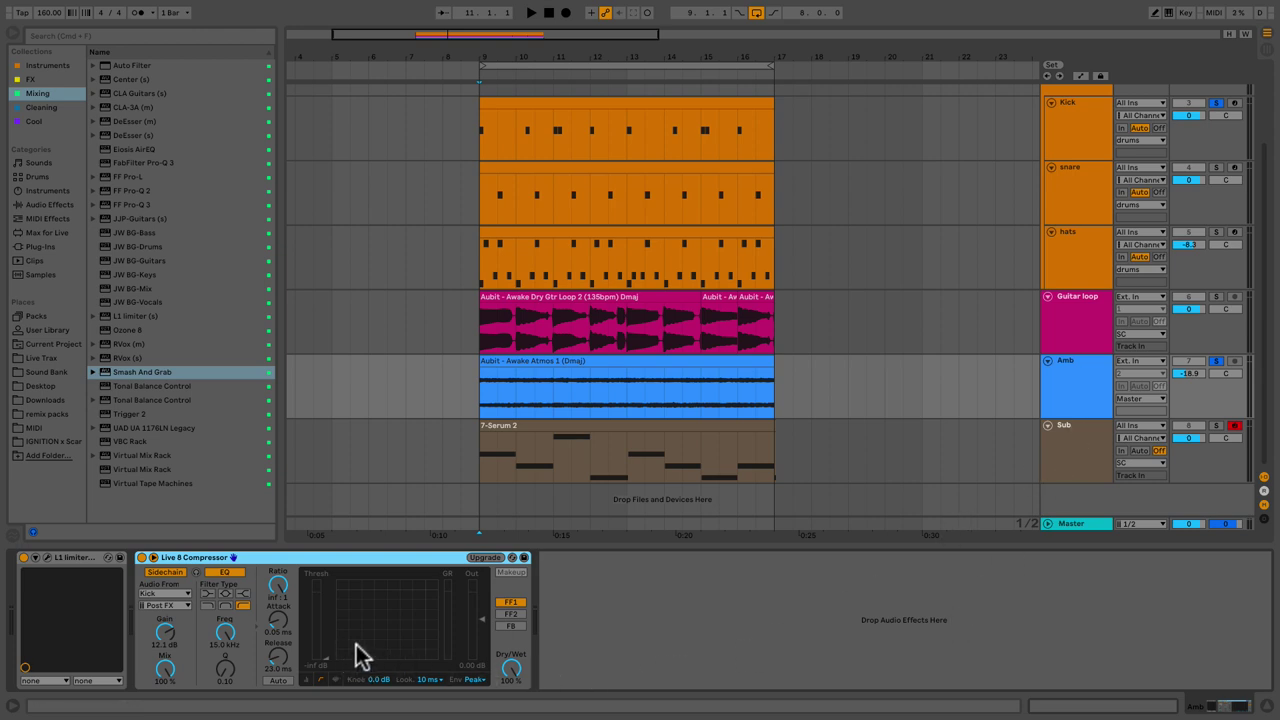
pyautogui.press('space')
pyautogui.press('space')
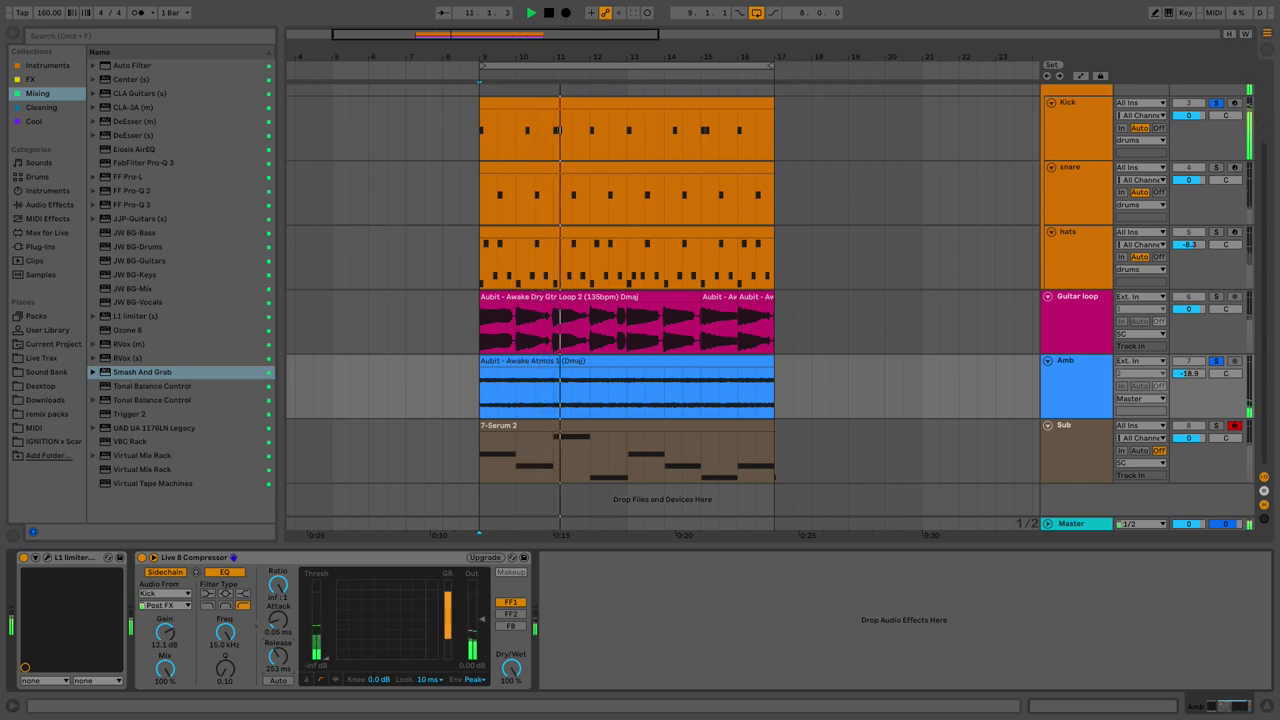
pyautogui.press('space')
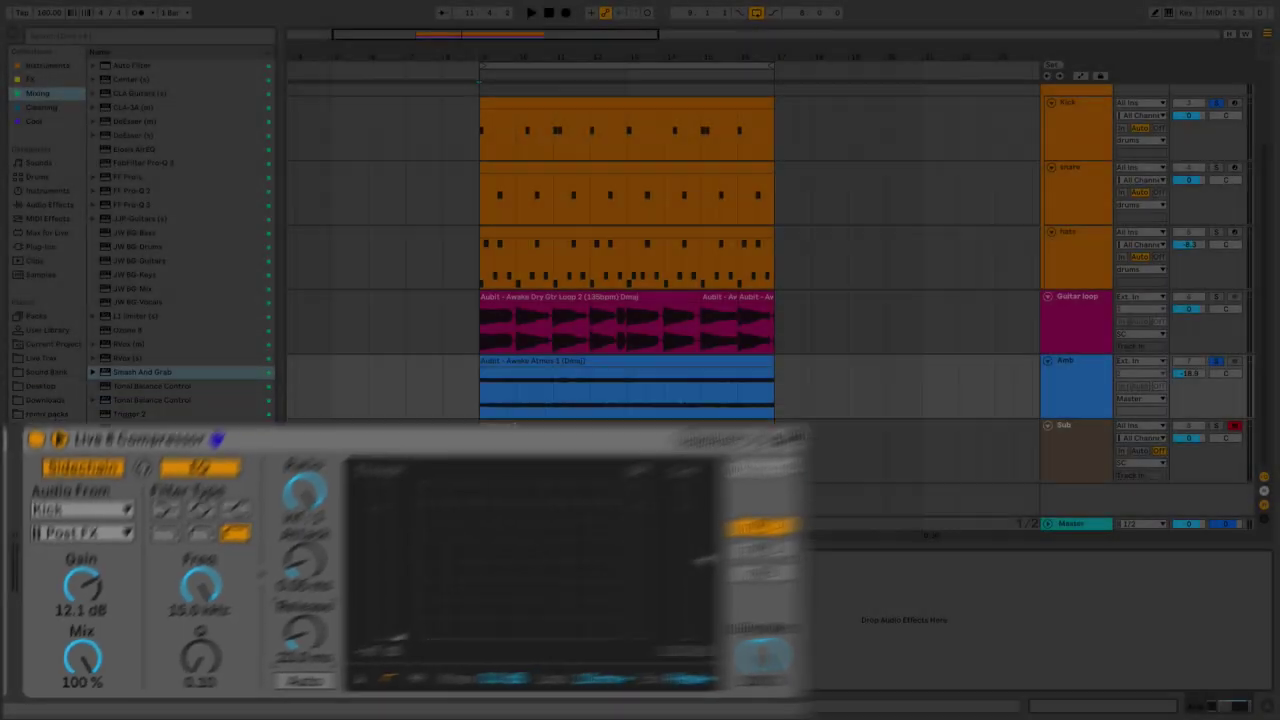
# Step: Disable the Amb compressor's sidechain EQ and lower its Release to 1.00 ms while listening
pyautogui.press('space')
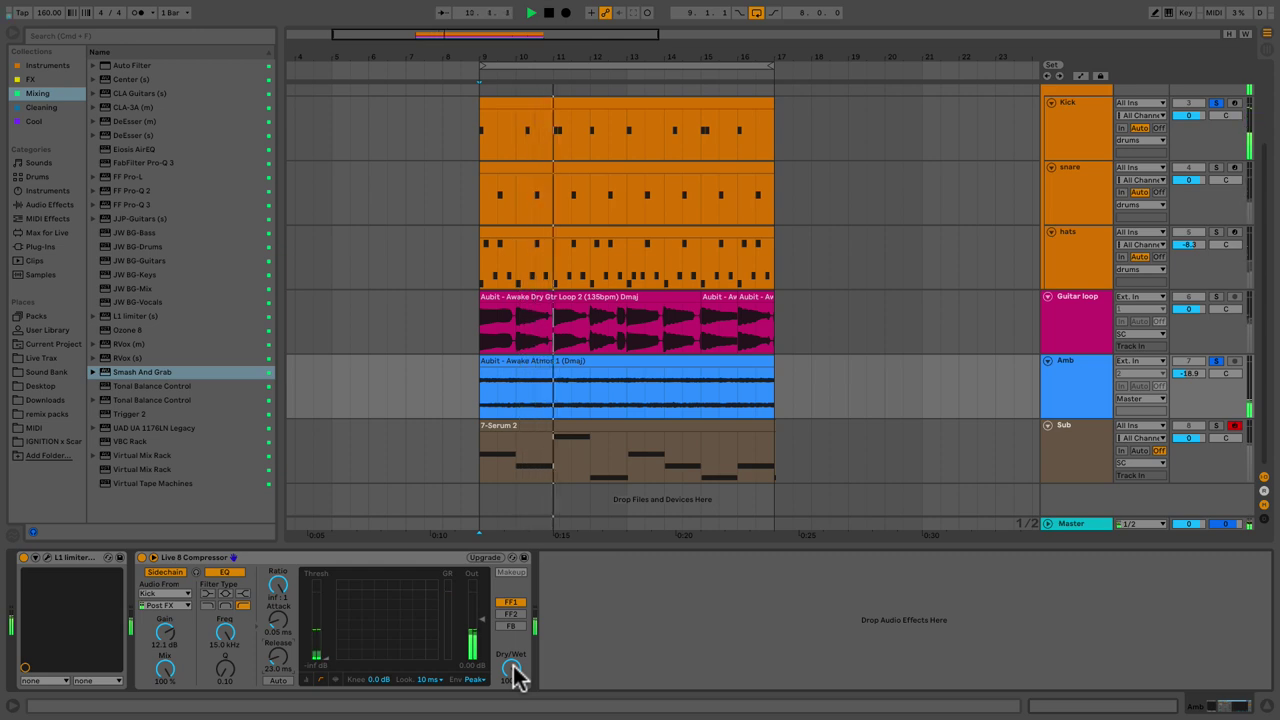
pyautogui.press('space')
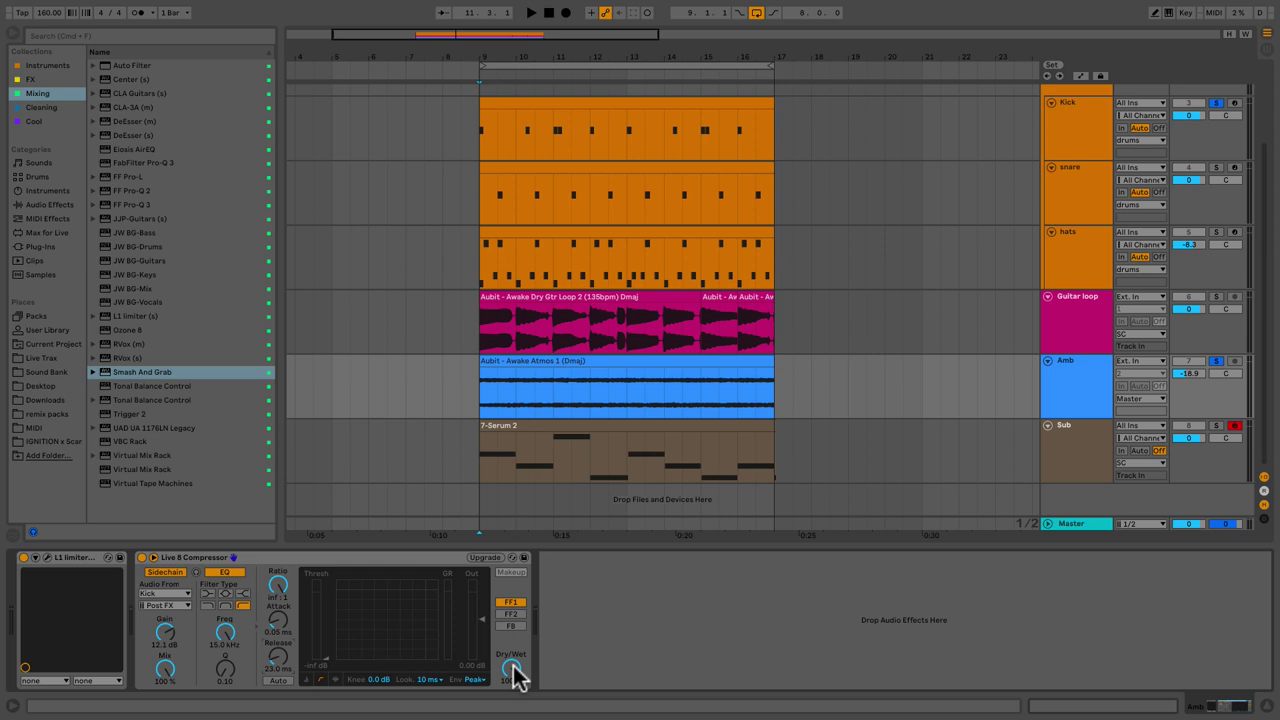
pyautogui.click(233, 574)
pyautogui.press('space')
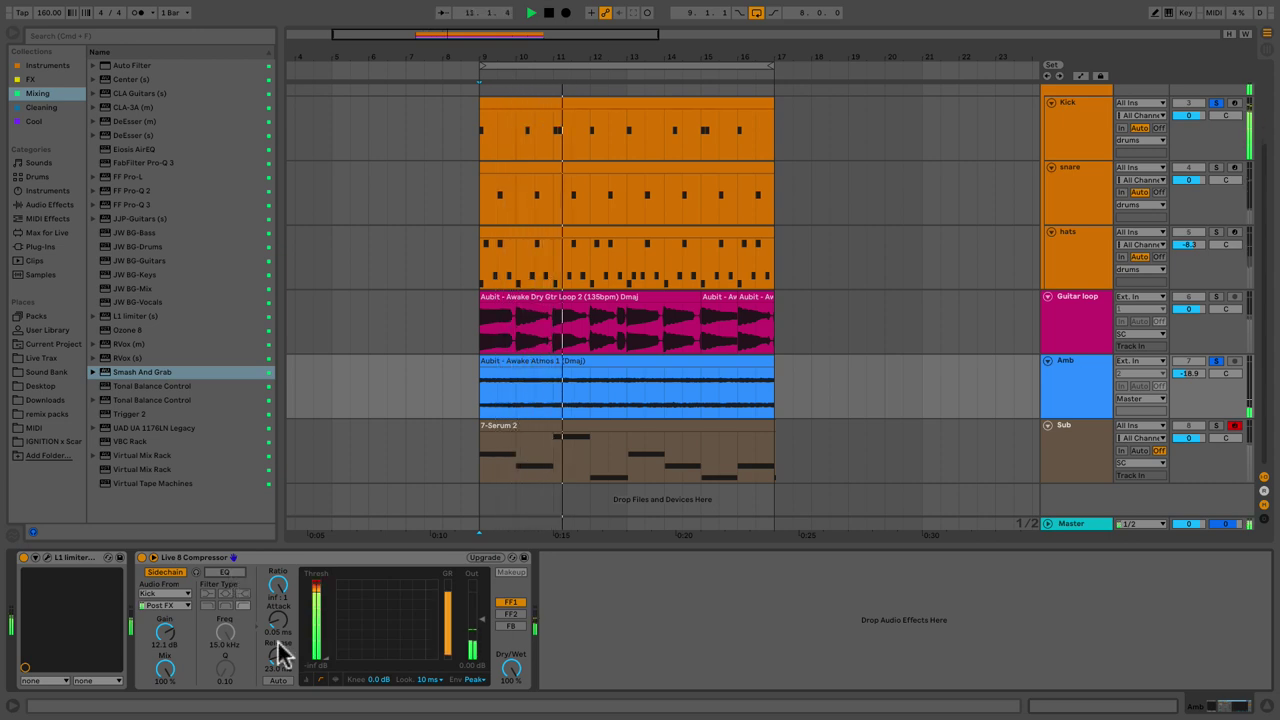
pyautogui.moveTo(284, 655); pyautogui.dragTo(284, 690)
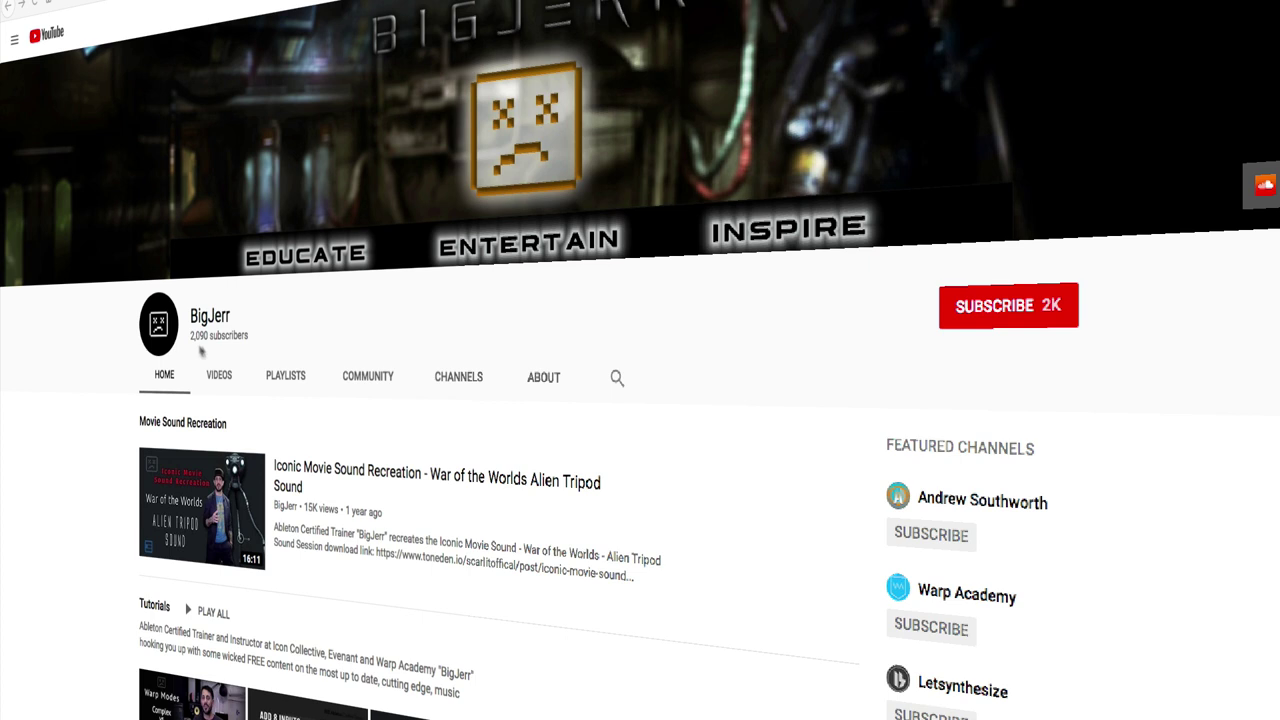
# Step: Subscribe to the tutorial channel, enable upload notifications, and scroll down its page
pyautogui.click(990, 318)
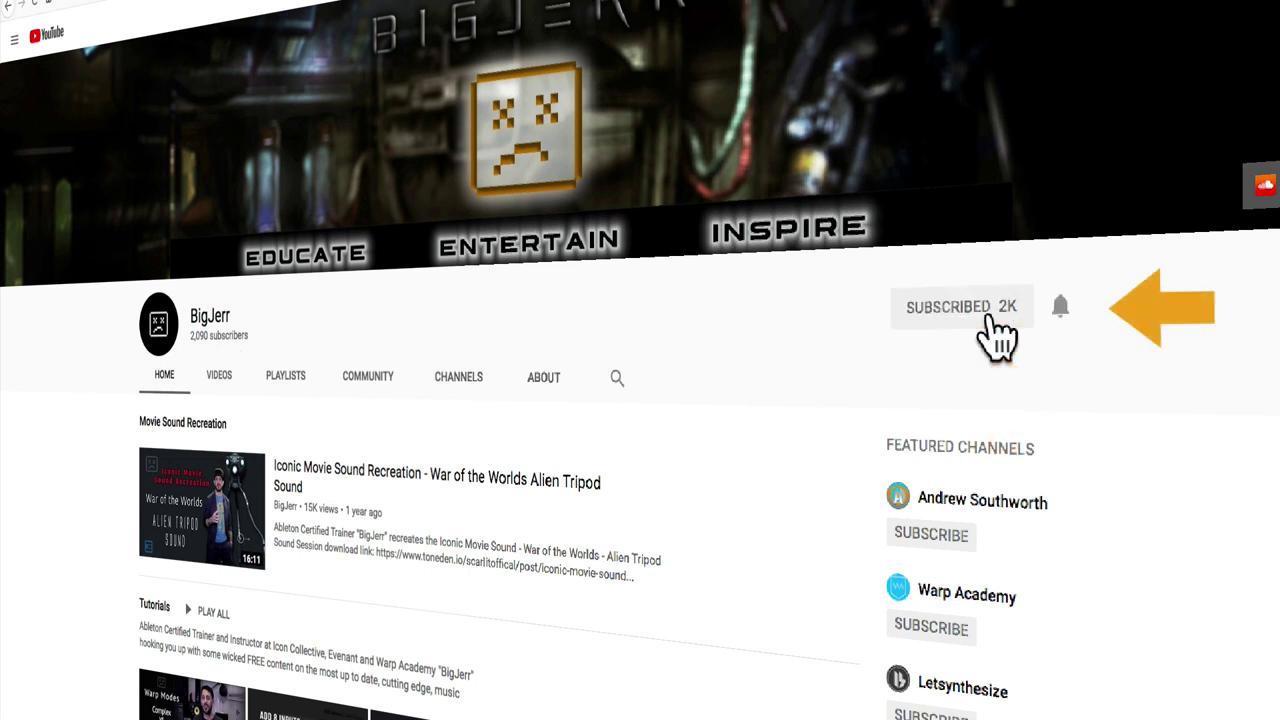
pyautogui.click(1062, 310)
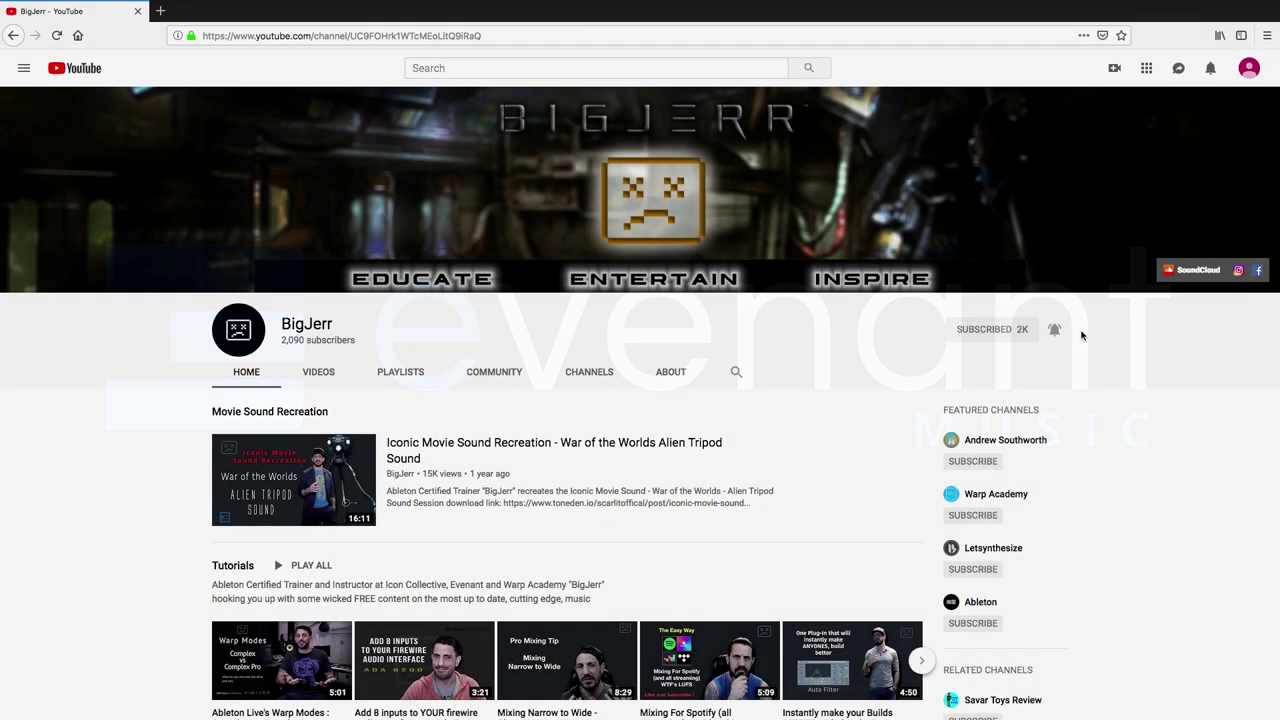
pyautogui.scroll(-3, 958, 430)
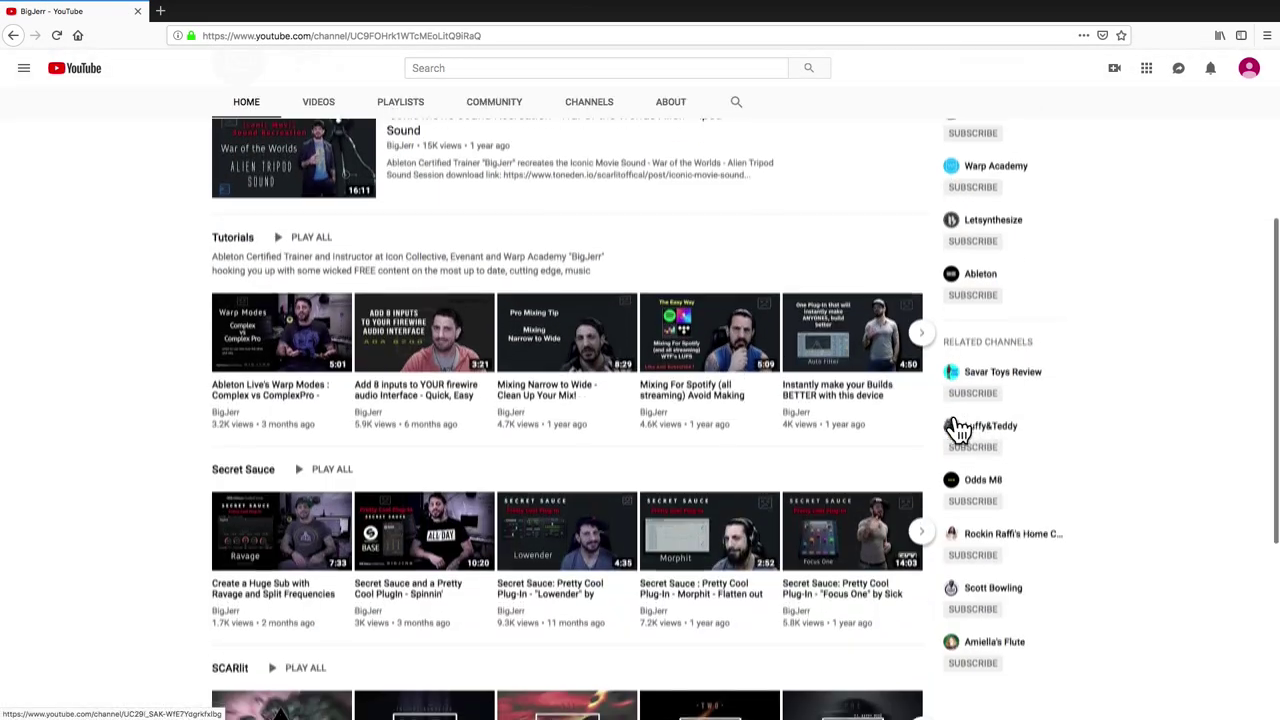
pyautogui.scroll(-3, 958, 430)
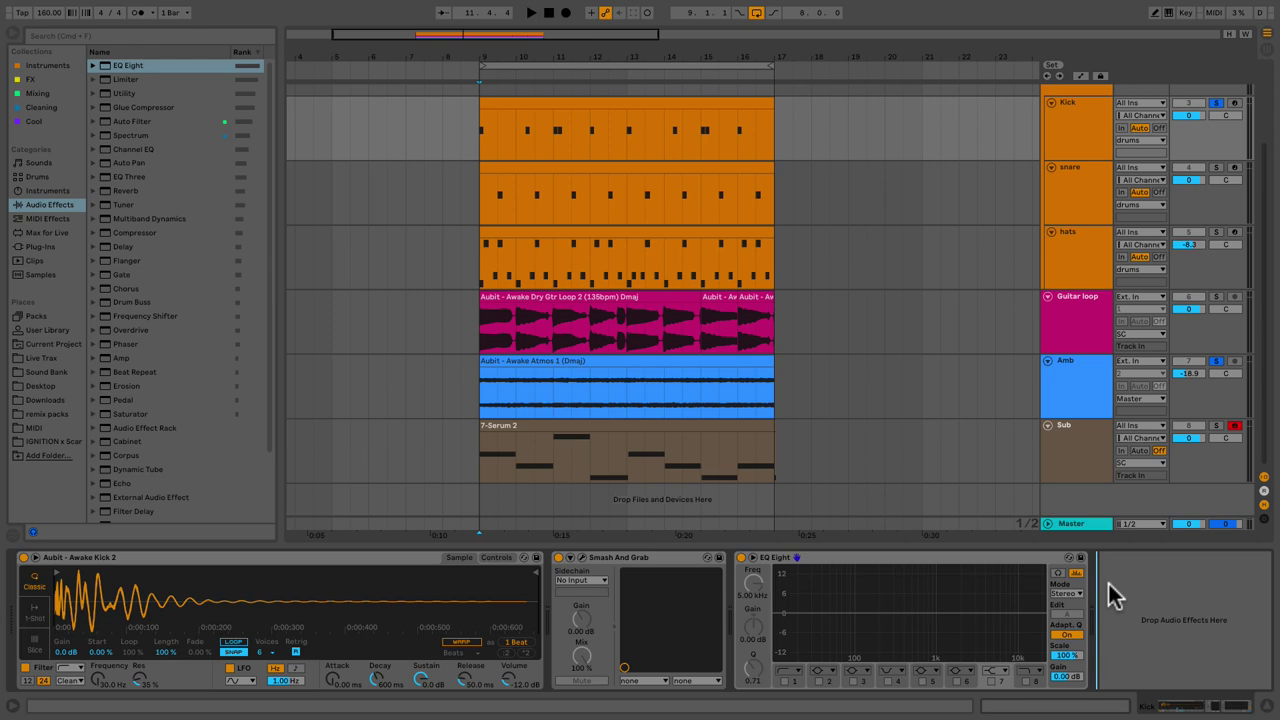
pyautogui.press('space')
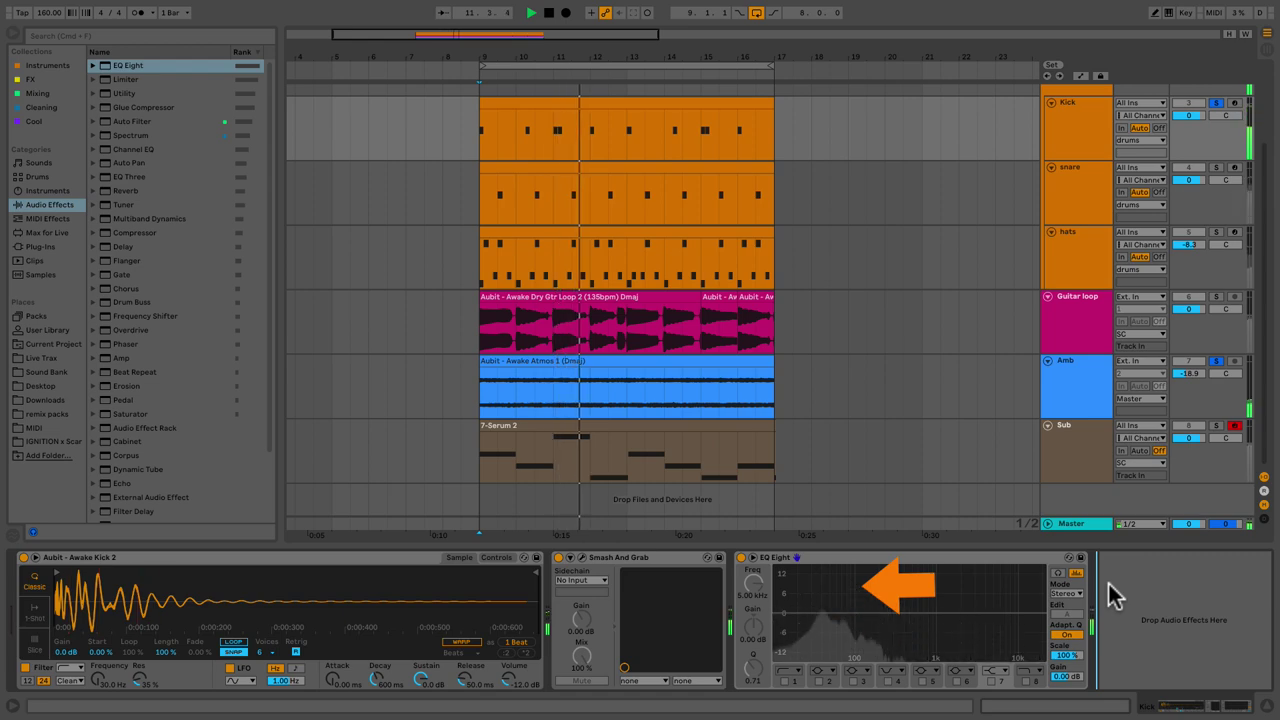
pyautogui.press('space')
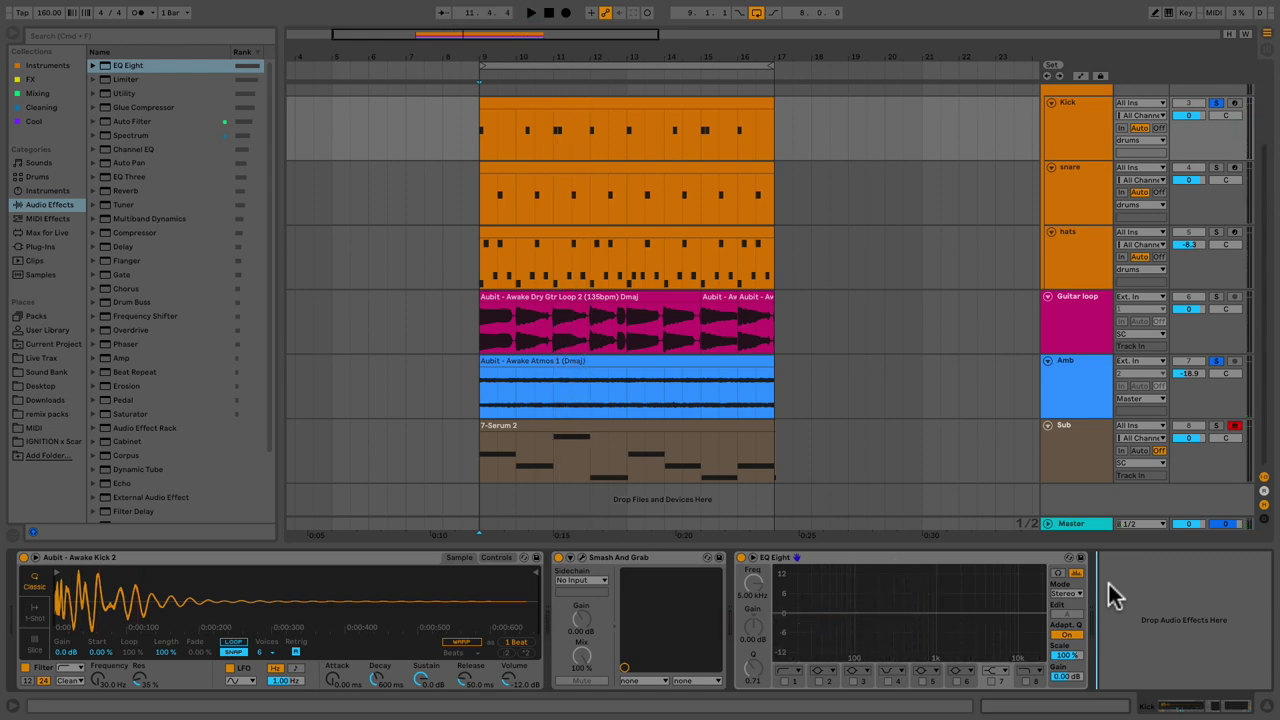
pyautogui.press('space')
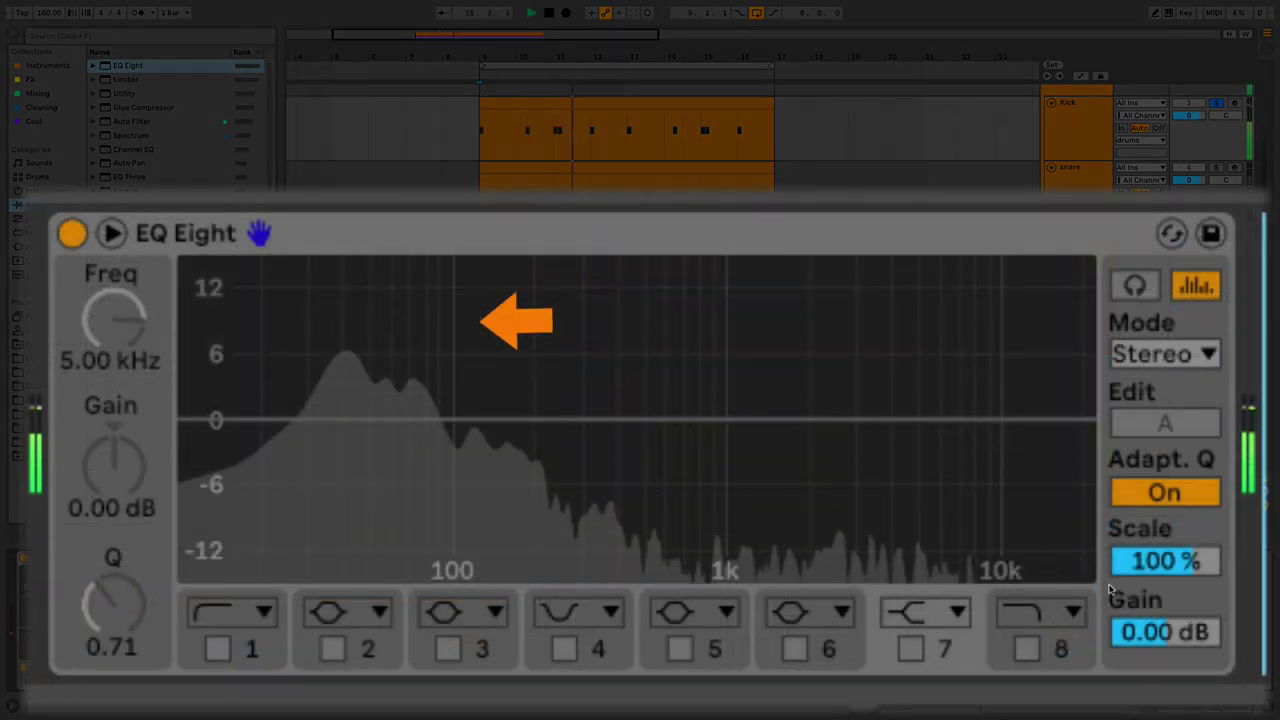
# Step: Stop playback
pyautogui.press('space')
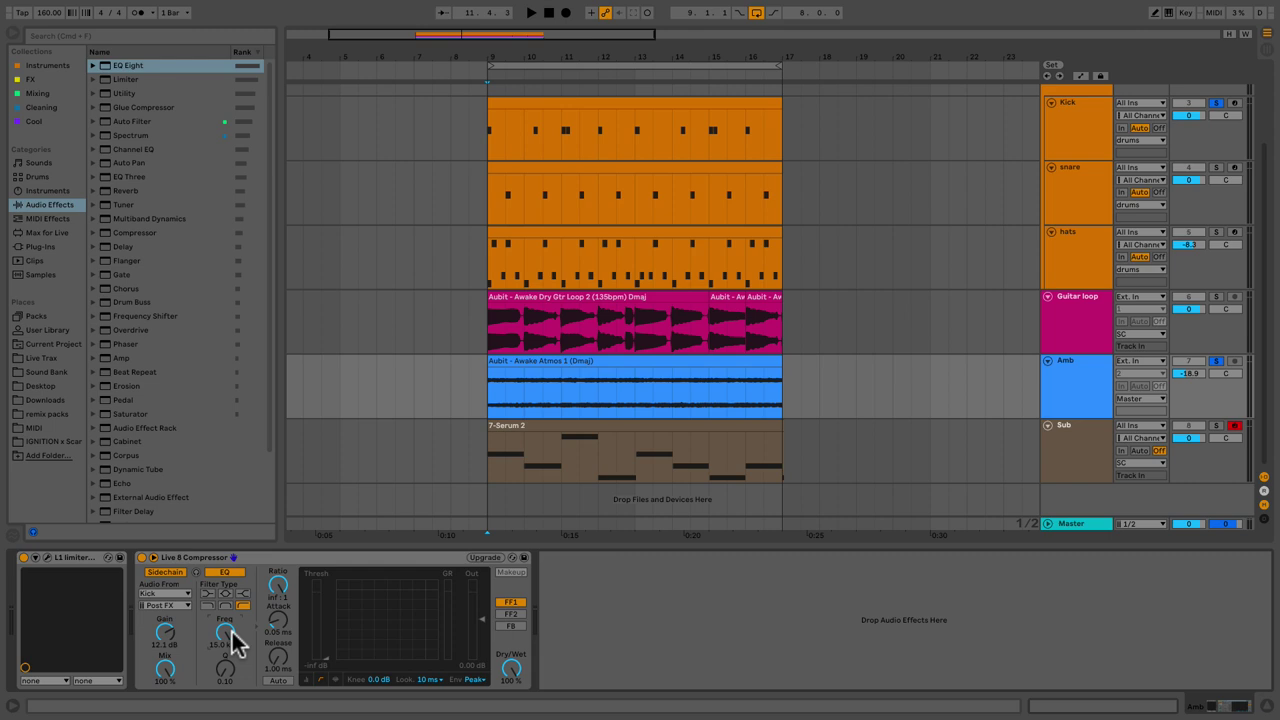
# Step: Sweep the sidechain EQ frequency during playback, trying 15.0 kHz and 579 Hz, settling at 1.10 kHz
pyautogui.press('space')
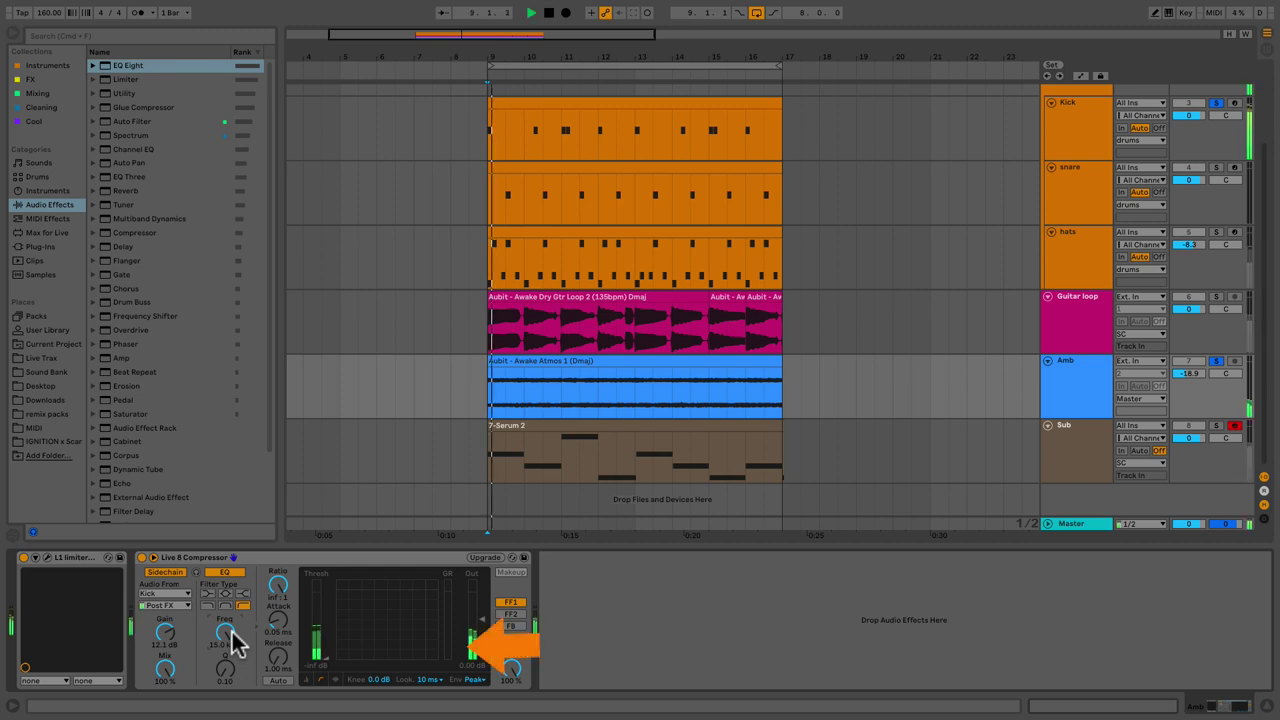
pyautogui.moveTo(232, 638)
pyautogui.mouseDown()
pyautogui.moveTo(232, 710)
pyautogui.moveTo(232, 640)
pyautogui.mouseUp()
pyautogui.press('space')
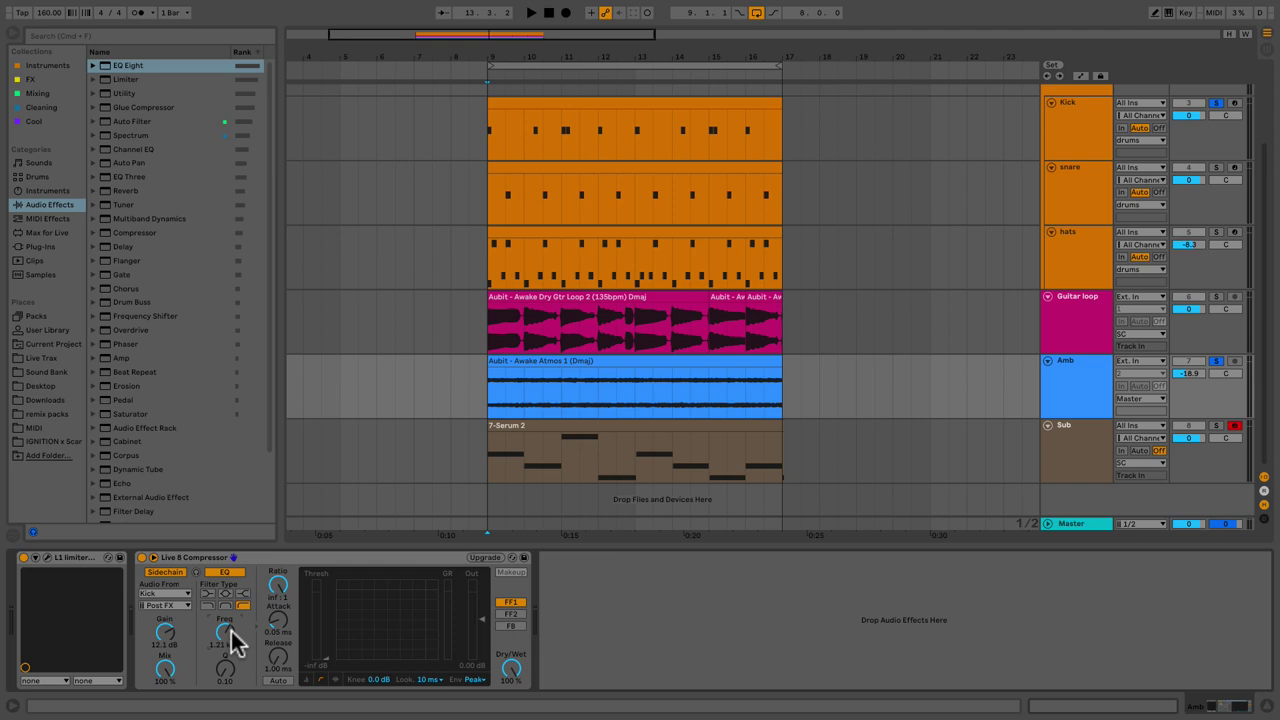
pyautogui.moveTo(232, 640); pyautogui.dragTo(225, 680)
pyautogui.press('space')
pyautogui.moveTo(226, 642)
pyautogui.mouseDown()
pyautogui.moveTo(226, 600)
pyautogui.moveTo(224, 660)
pyautogui.mouseUp()
pyautogui.press('space')
pyautogui.press('space')
pyautogui.moveTo(227, 638); pyautogui.dragTo(227, 655)
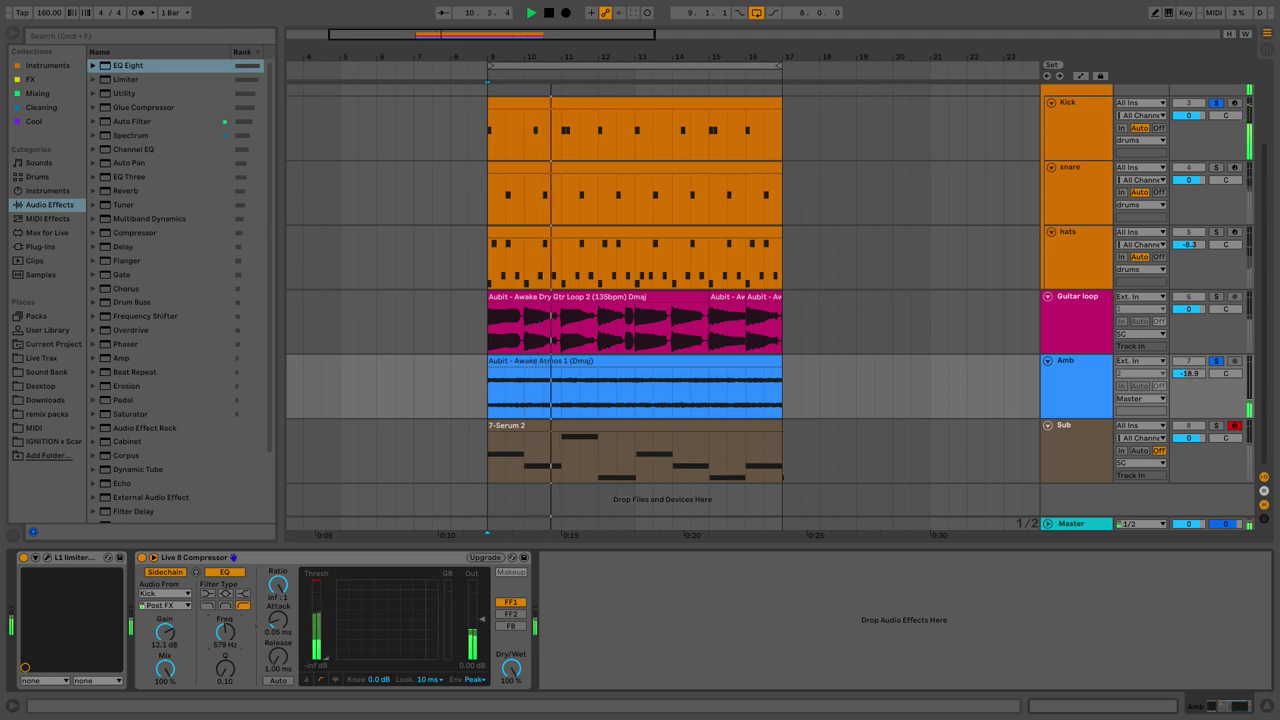
pyautogui.press('space')
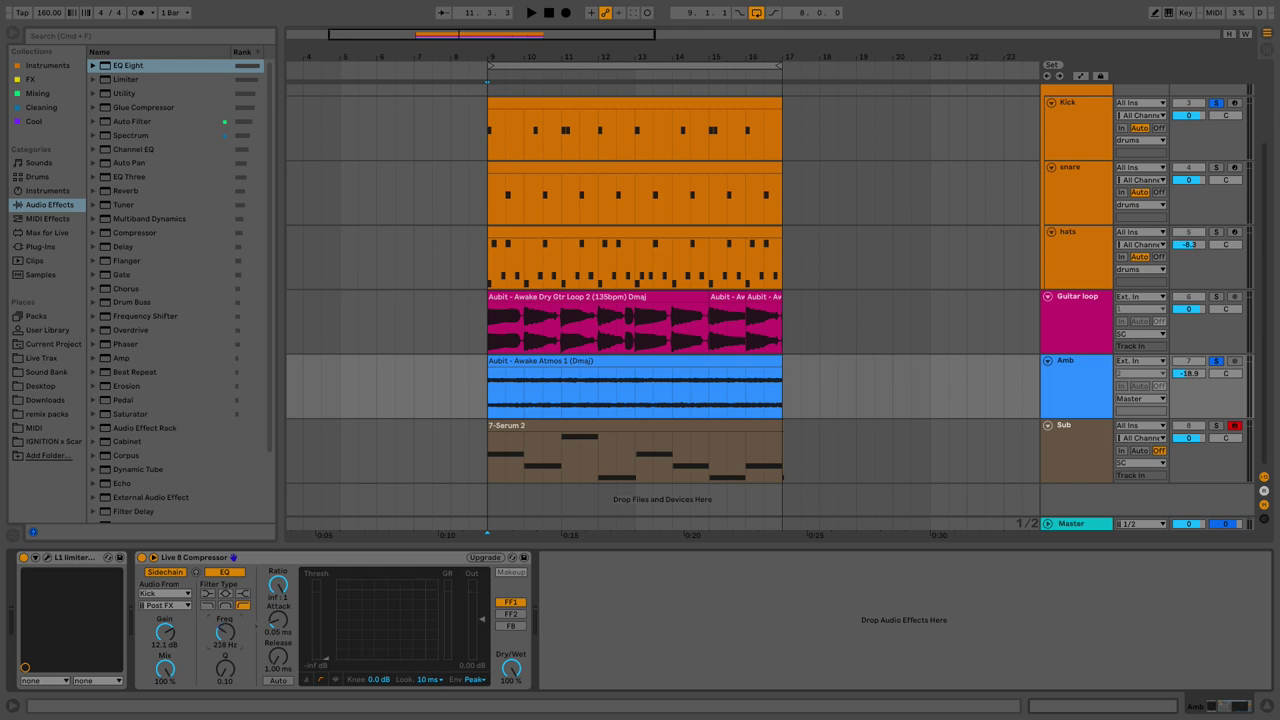
pyautogui.press('space')
pyautogui.press('space')
pyautogui.moveTo(224, 640); pyautogui.dragTo(224, 619)
# Step: Set the Amb compressor's Release to 28 and audition the longer release
pyautogui.press('space')
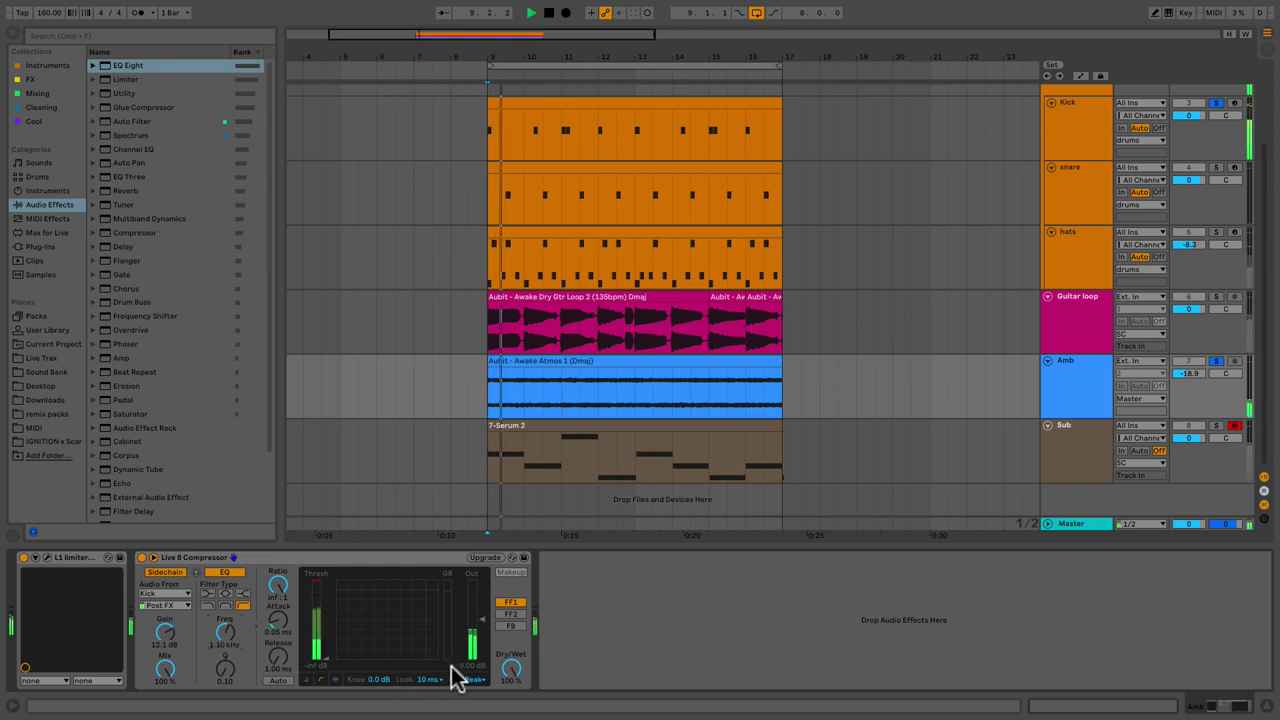
pyautogui.press('space')
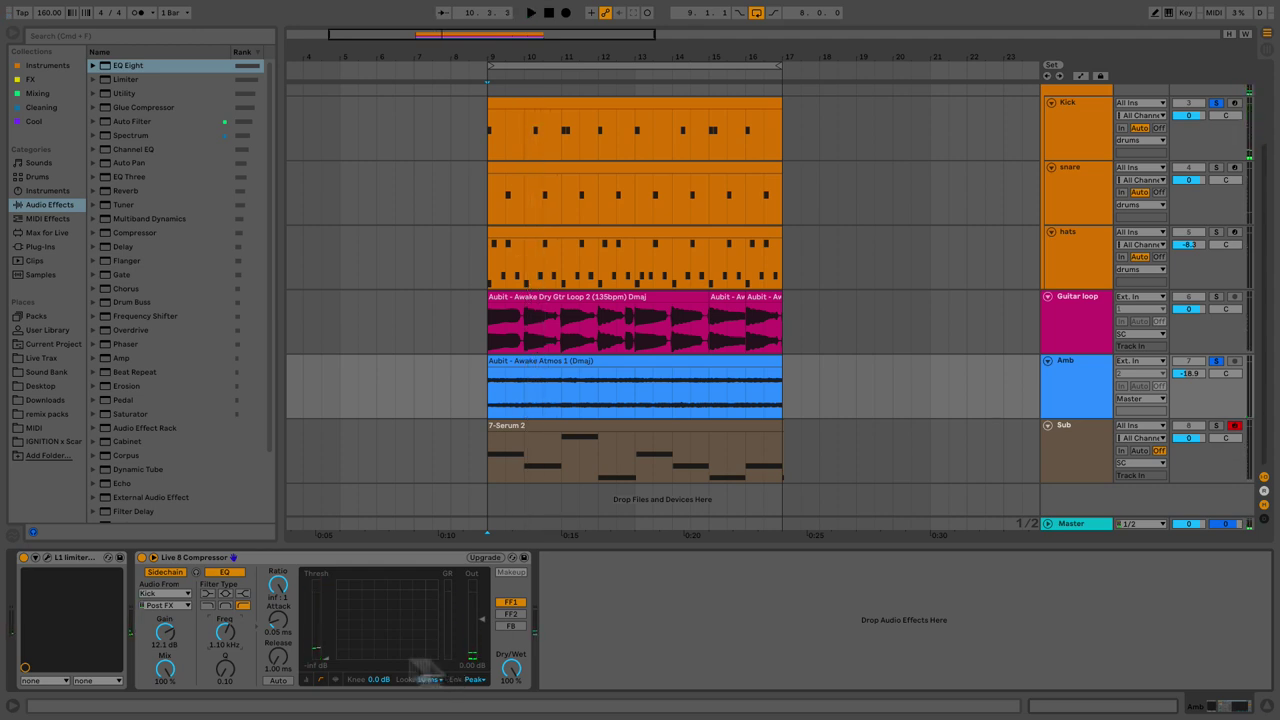
pyautogui.click(276, 668)
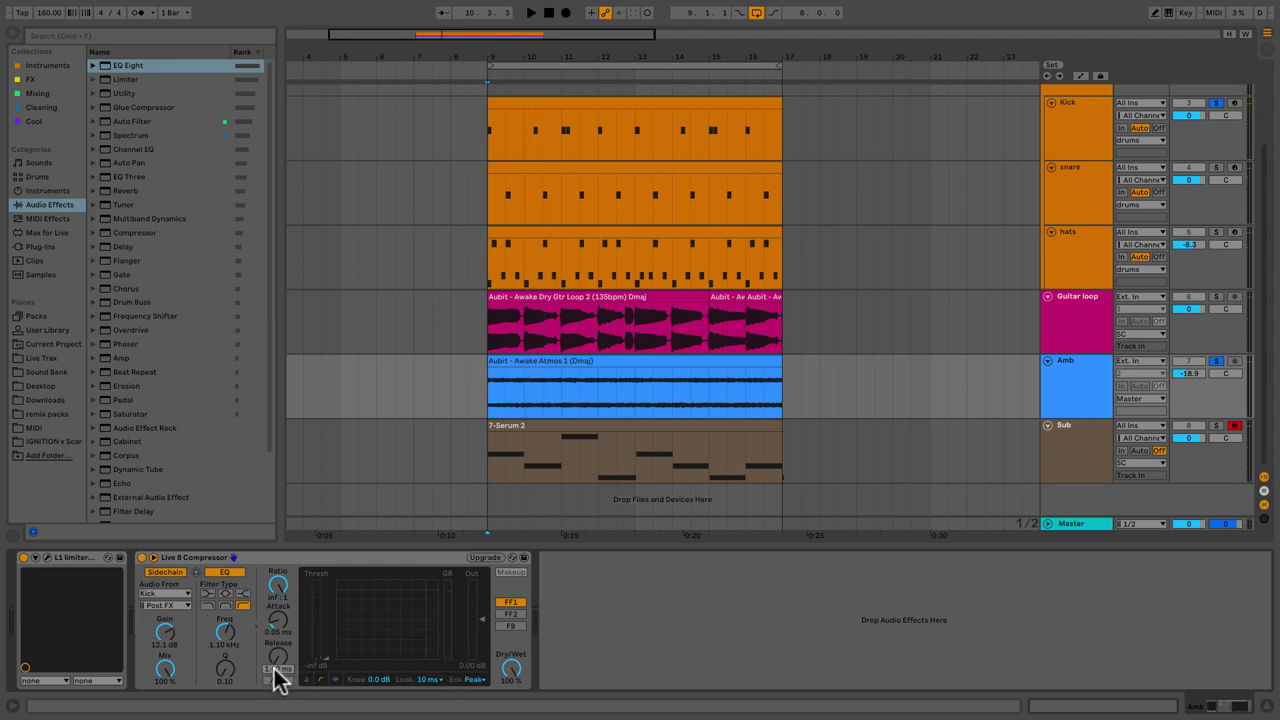
pyautogui.write('28')
pyautogui.press('Return')
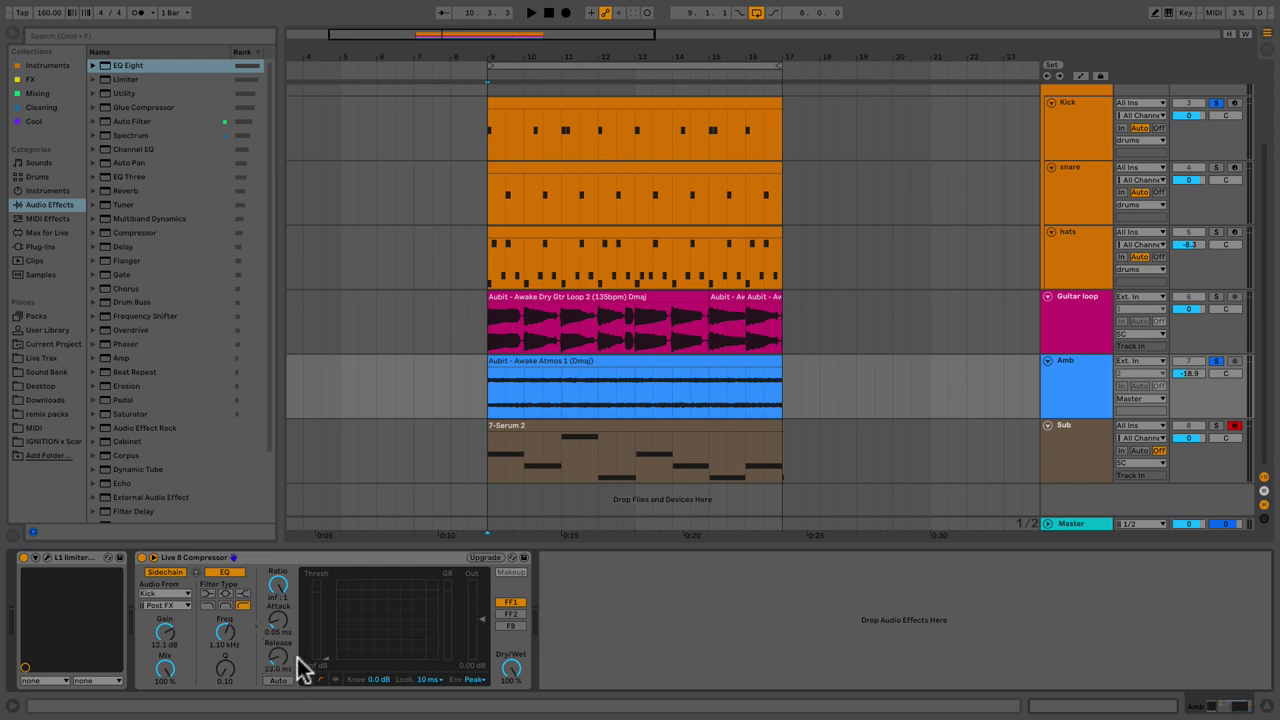
pyautogui.press('space')
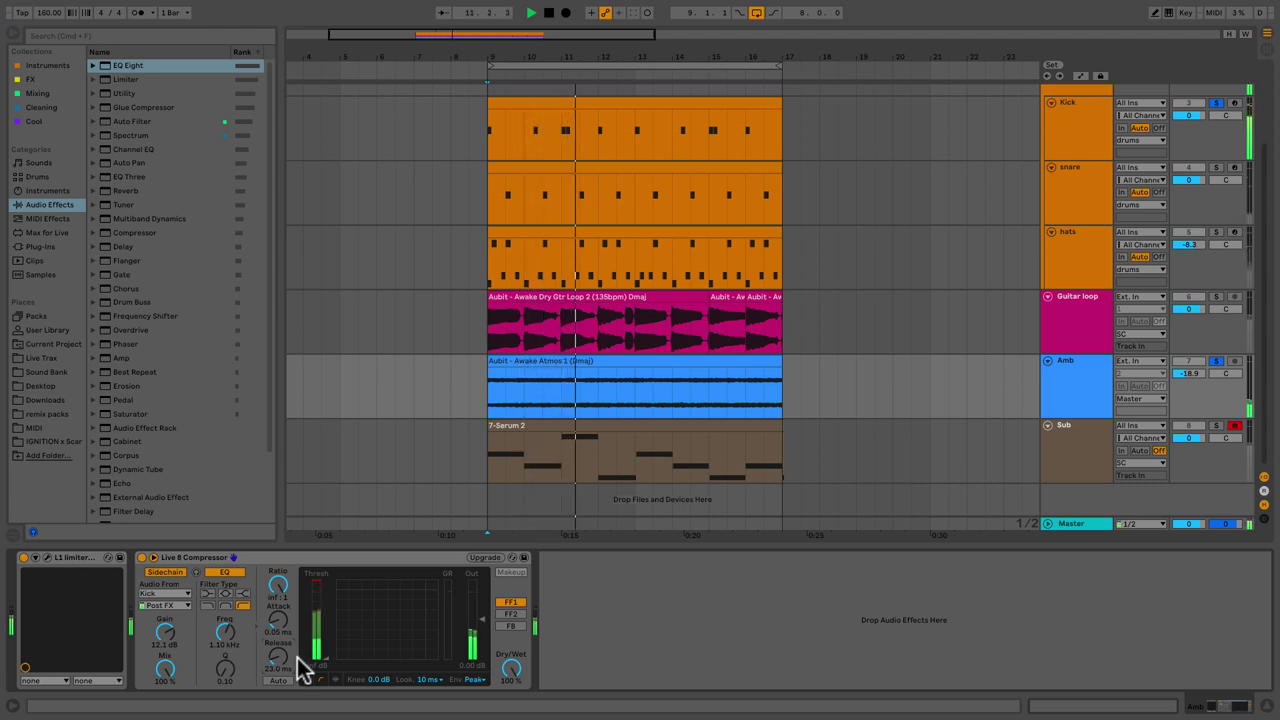
pyautogui.press('space')
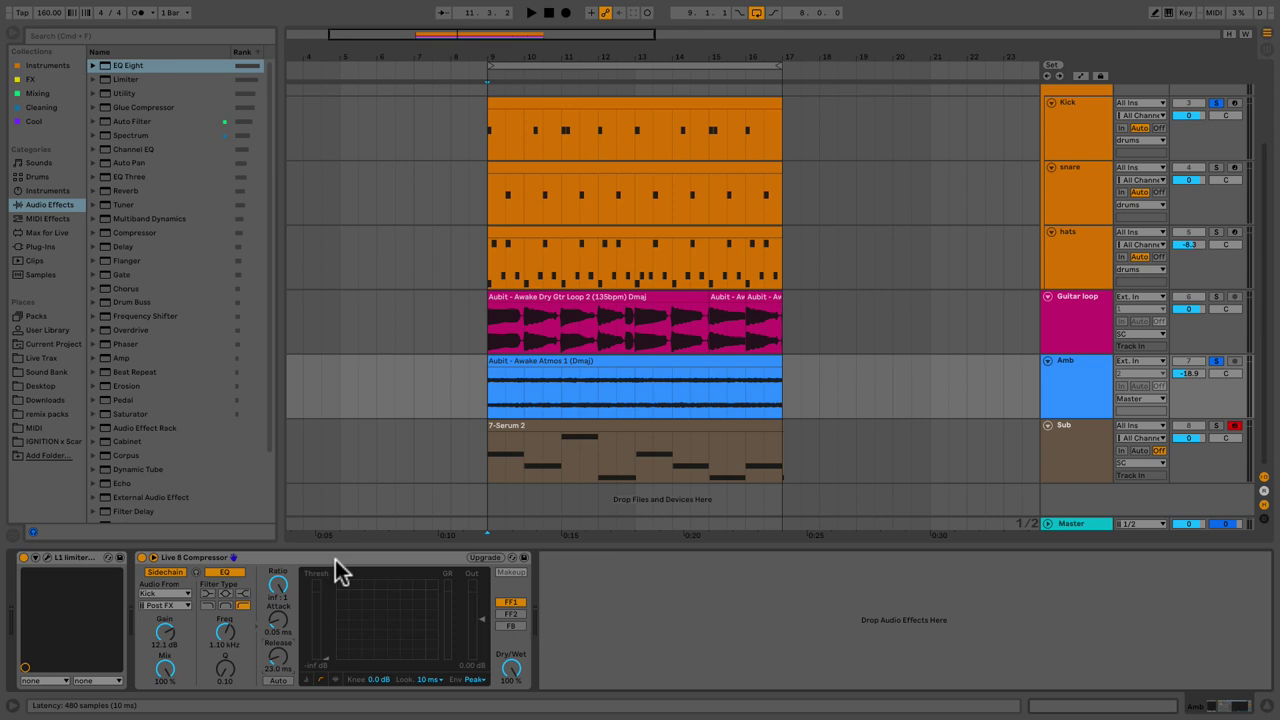
# Step: Delete the Live 8 Compressor from Amb and route Amb's output to the SC track
pyautogui.click(335, 560)
pyautogui.press('Delete')
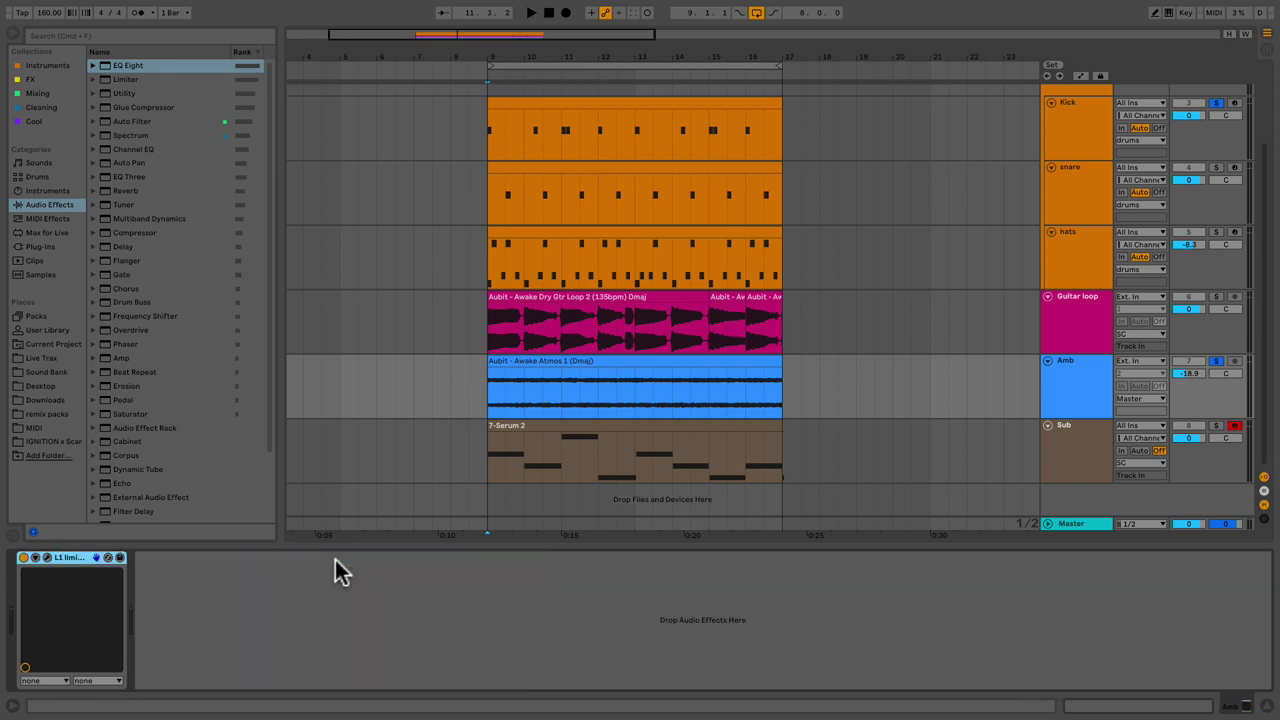
pyautogui.click(1130, 399)
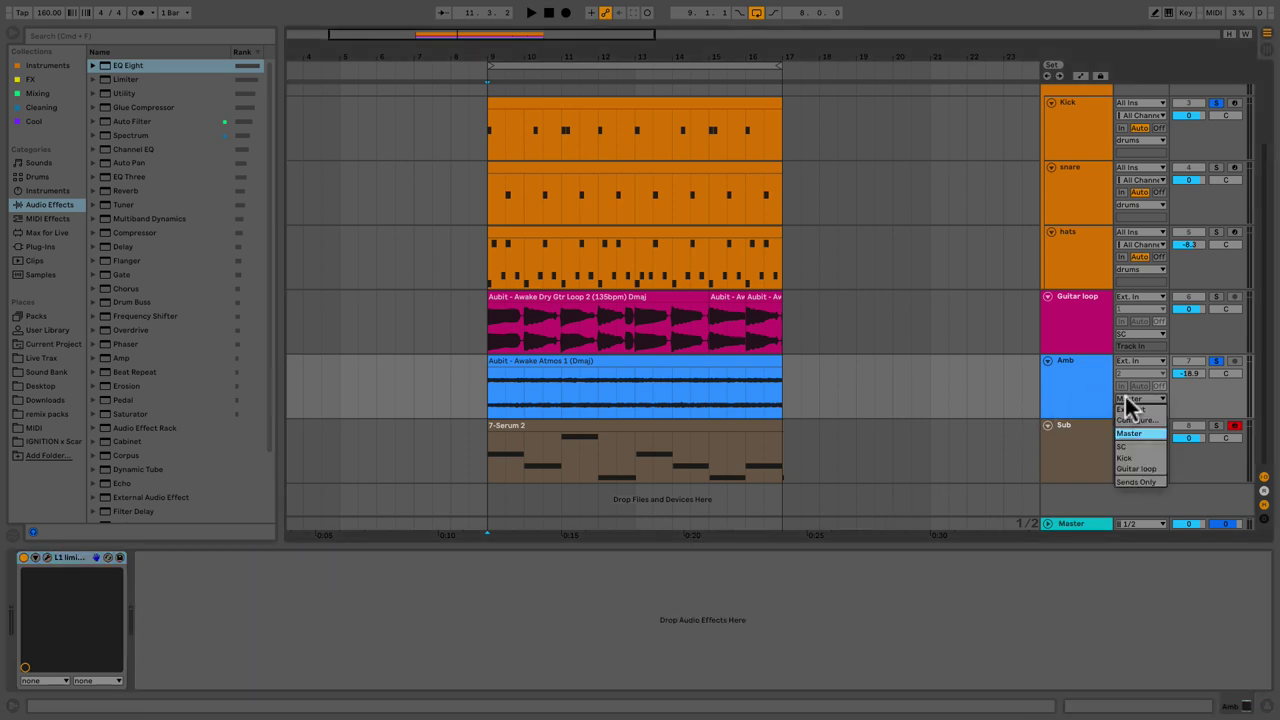
pyautogui.click(1131, 446)
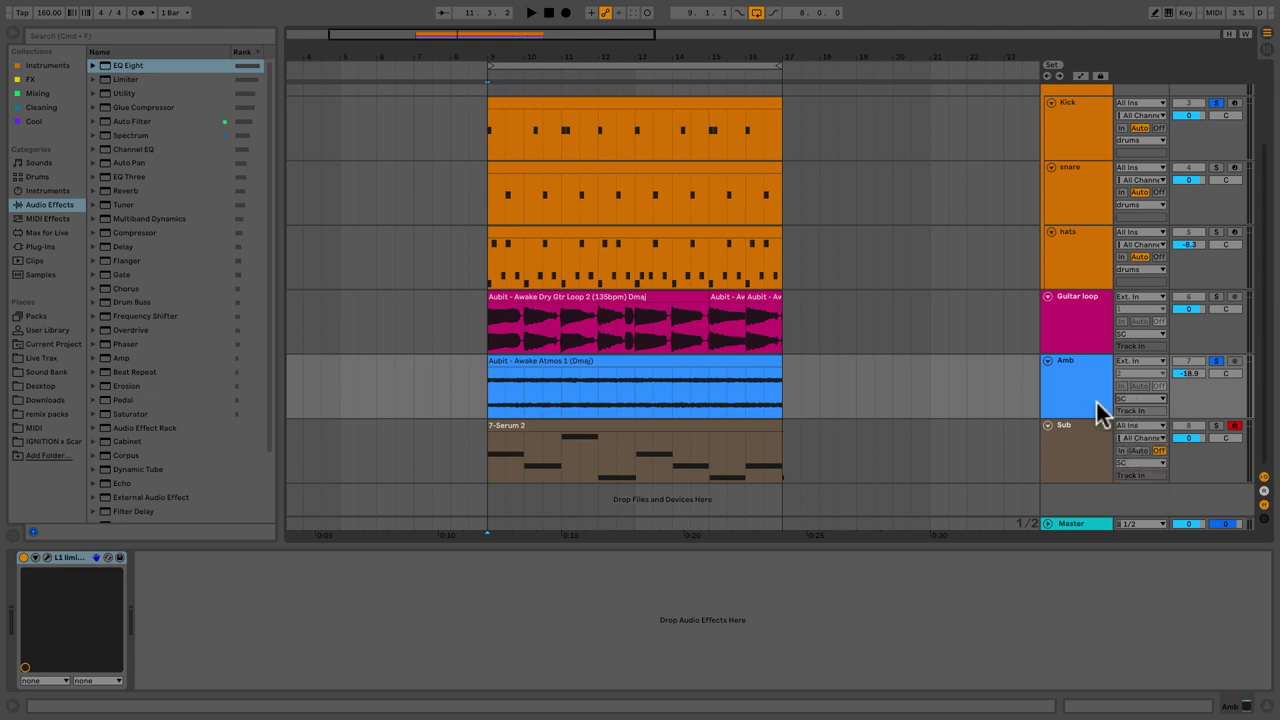
pyautogui.scroll(3, 1097, 413)
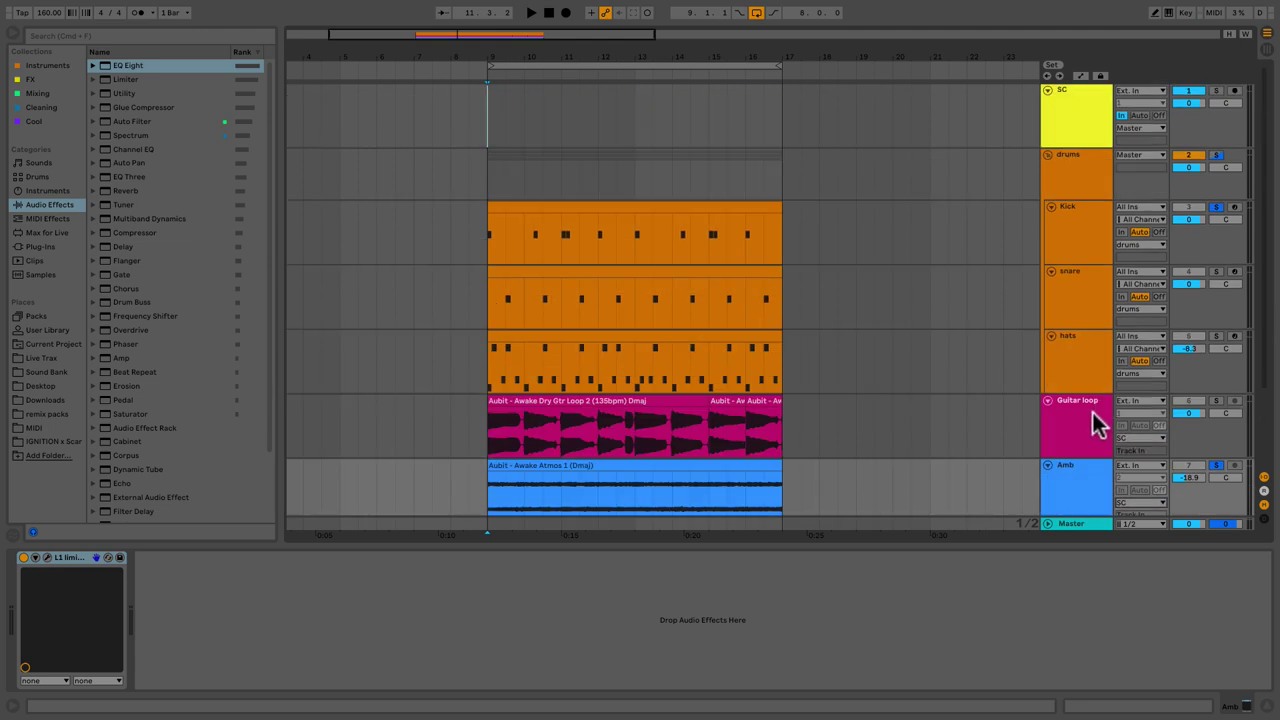
# Step: Select the SC track to show its devices and clear its solo
pyautogui.click(1076, 130)
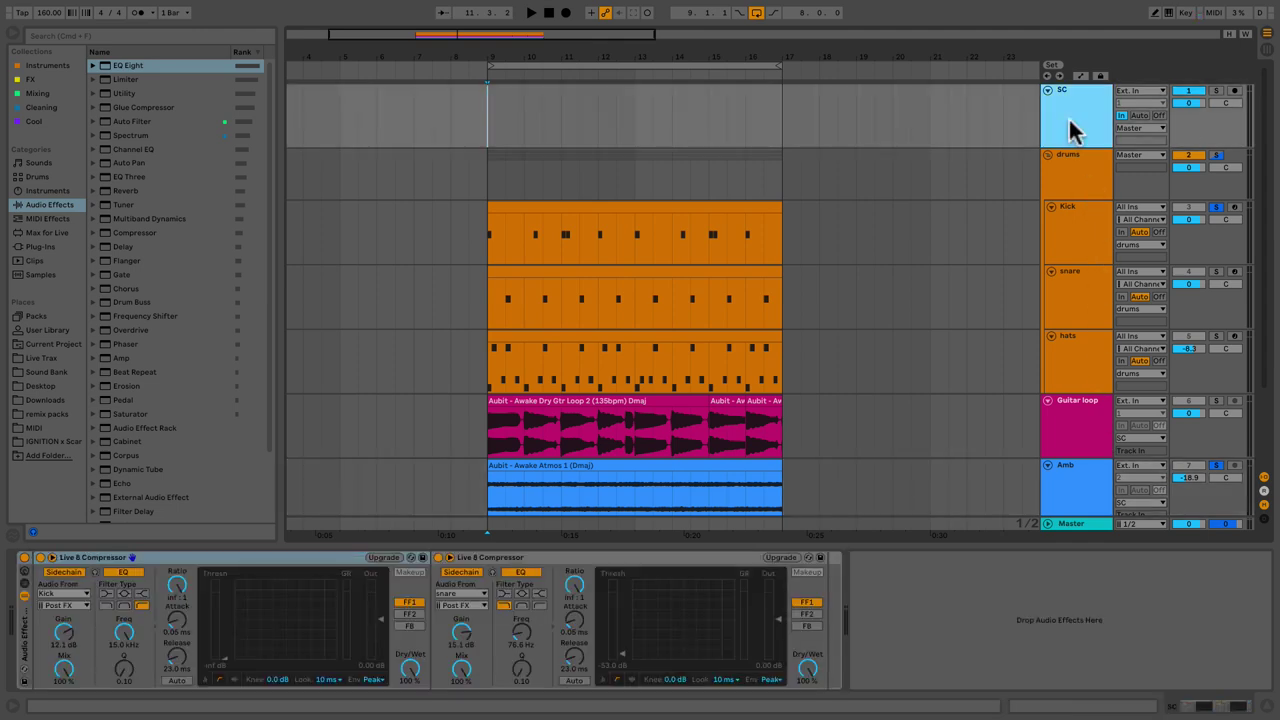
pyautogui.click(1218, 100)
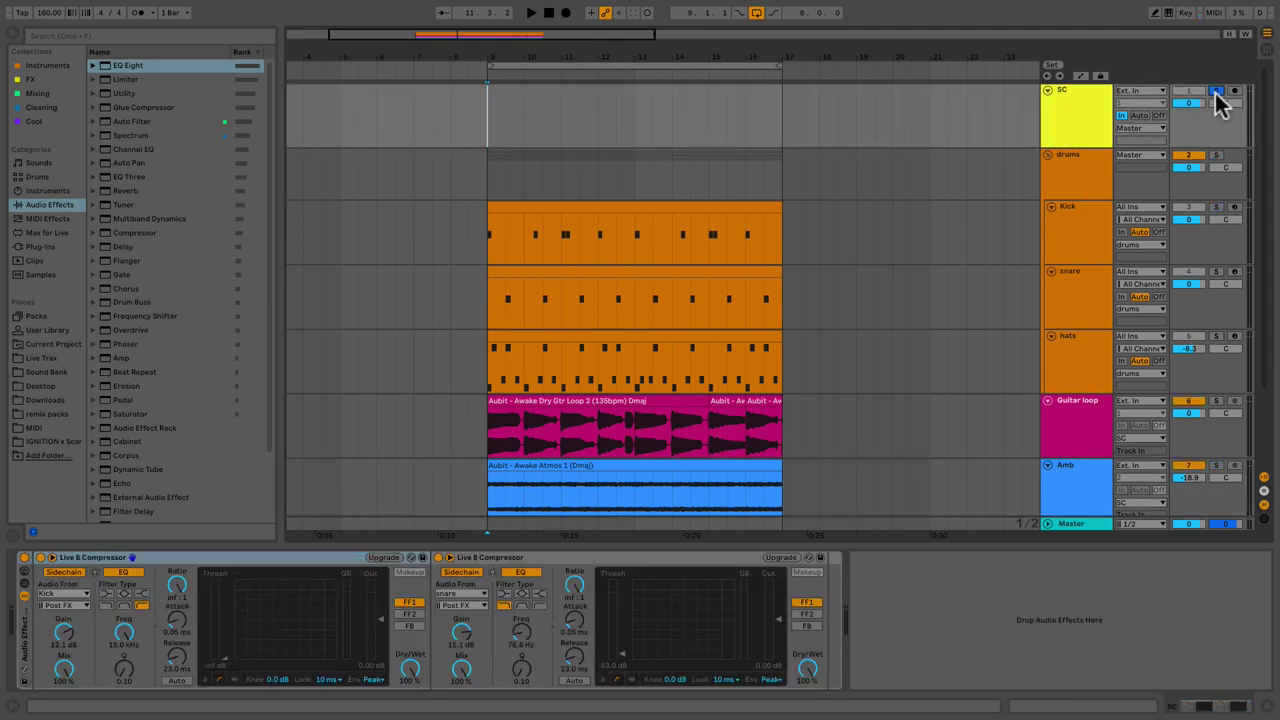
pyautogui.click(1074, 114)
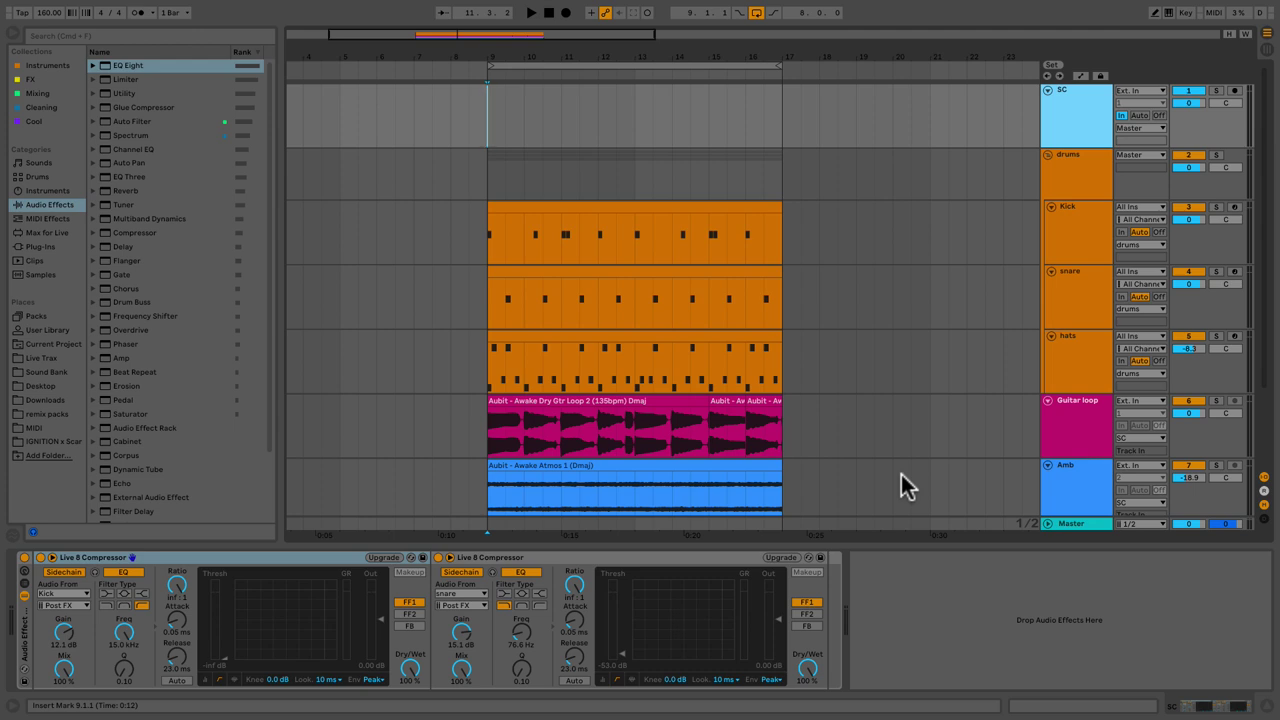
# Step: Lower the kick compressor's sidechain EQ to 1.27 kHz and gain to 6.5 dB, auditioning playback
pyautogui.click(124, 645)
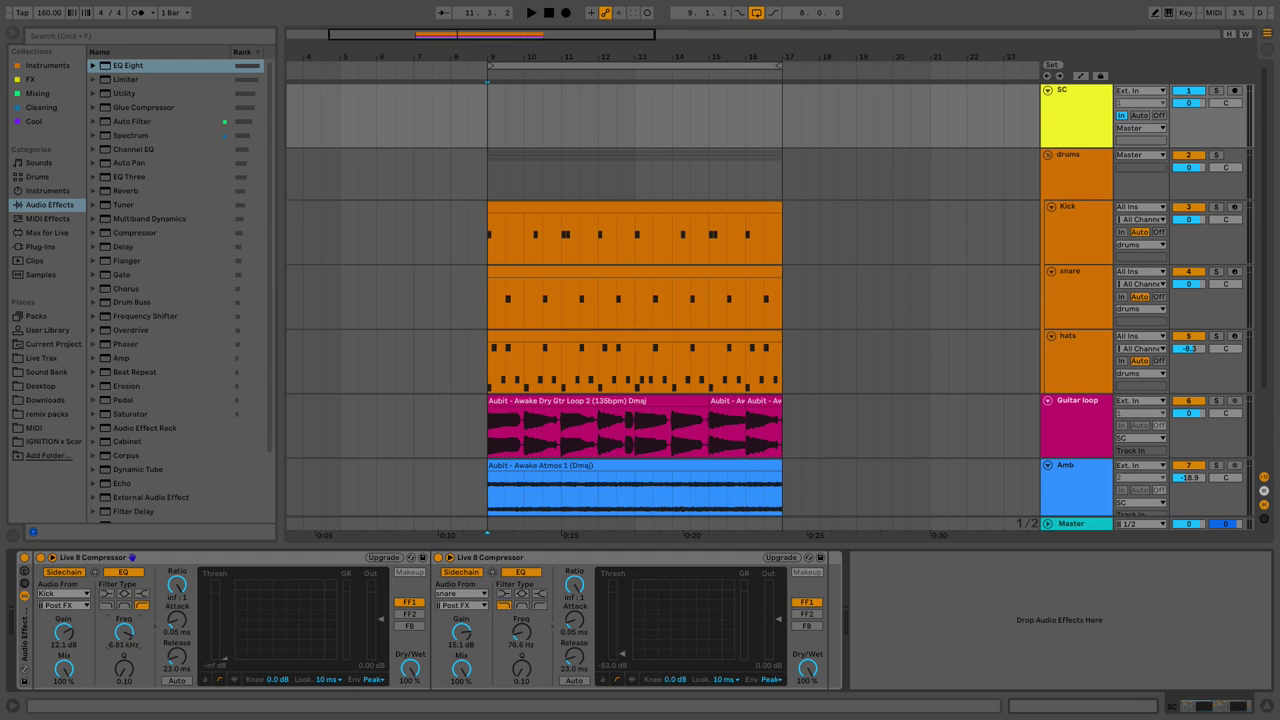
pyautogui.moveTo(124, 632); pyautogui.dragTo(124, 660)
pyautogui.press('space')
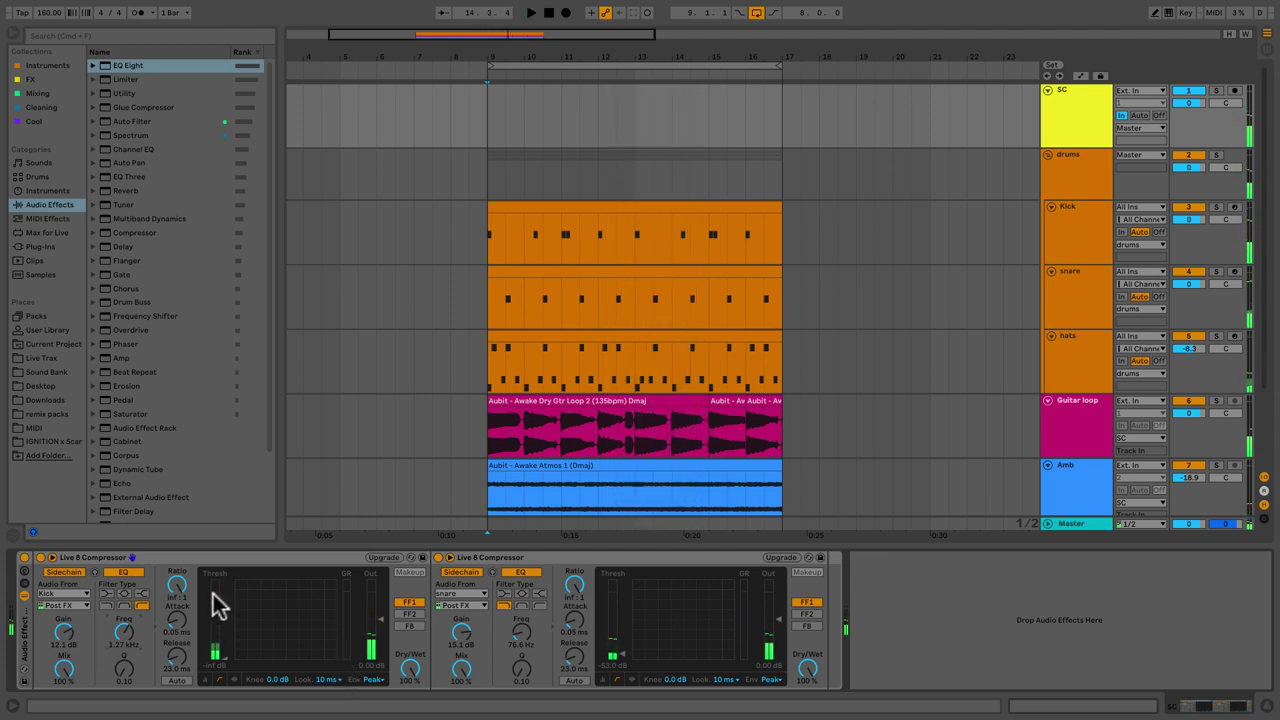
pyautogui.moveTo(74, 640)
pyautogui.mouseDown()
pyautogui.moveTo(74, 676)
pyautogui.moveTo(71, 650)
pyautogui.mouseUp()
pyautogui.press('space')
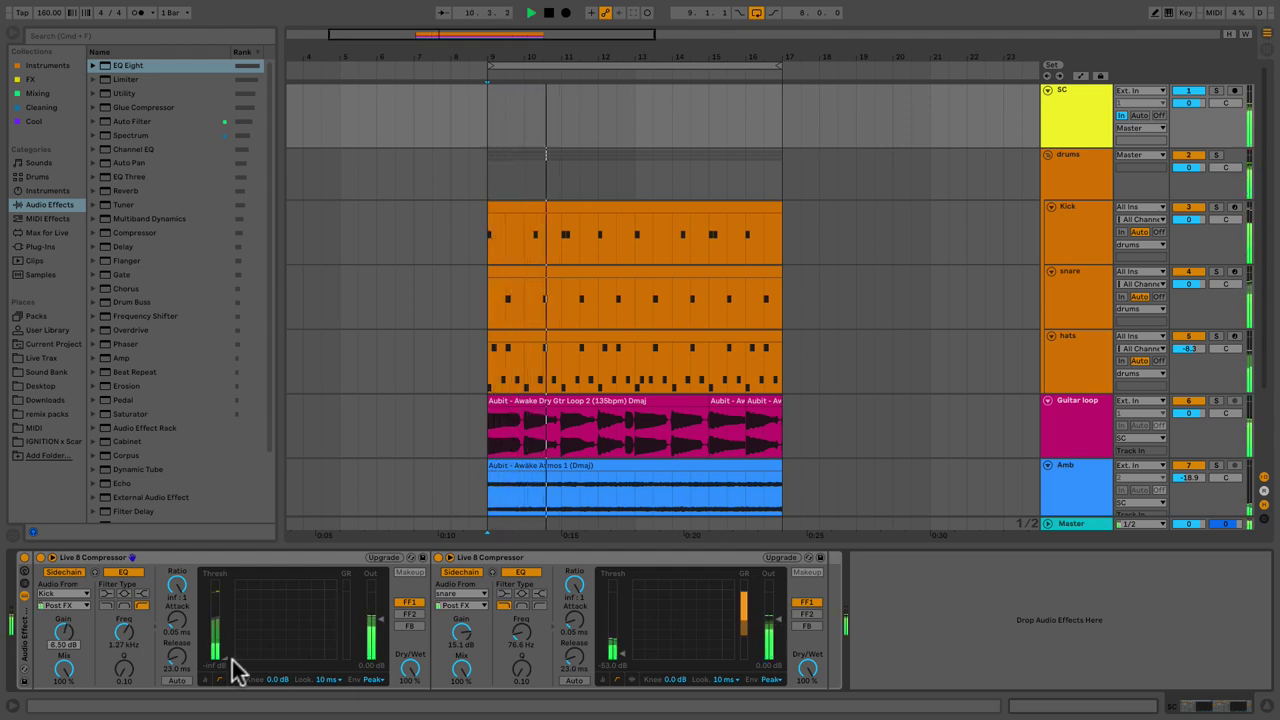
pyautogui.press('space')
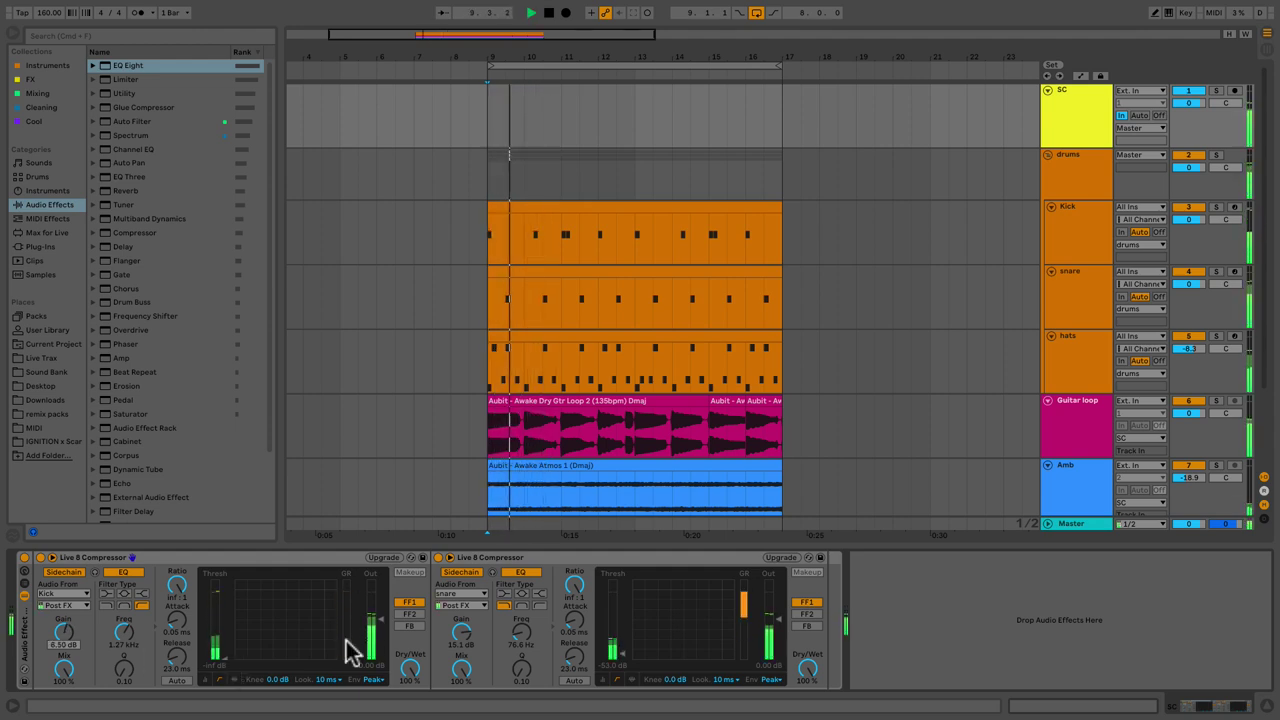
pyautogui.press('space')
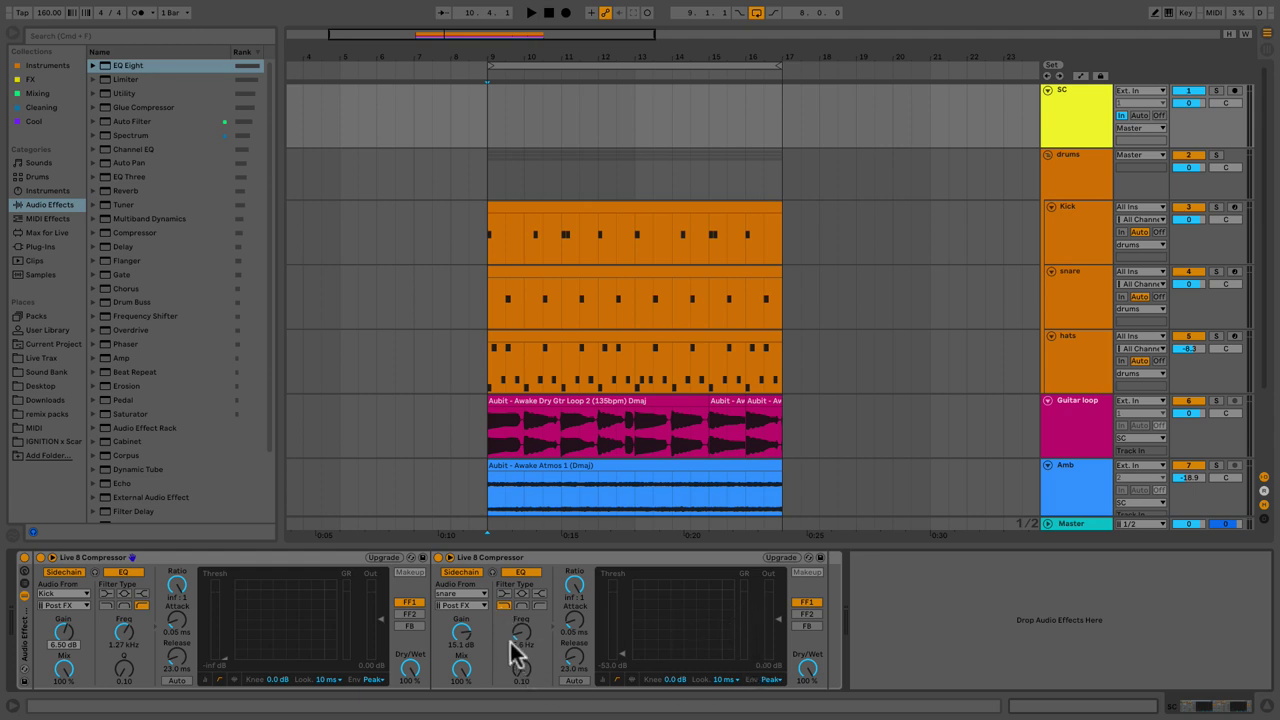
pyautogui.press('space')
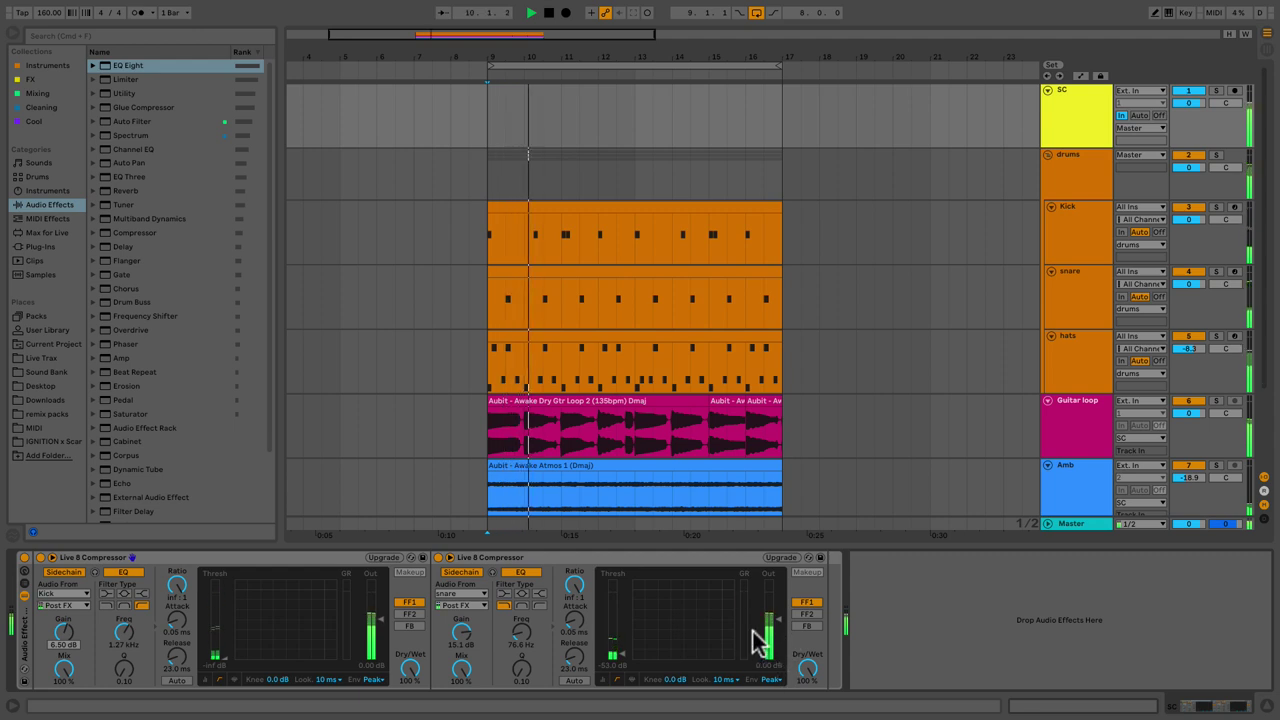
pyautogui.press('space')
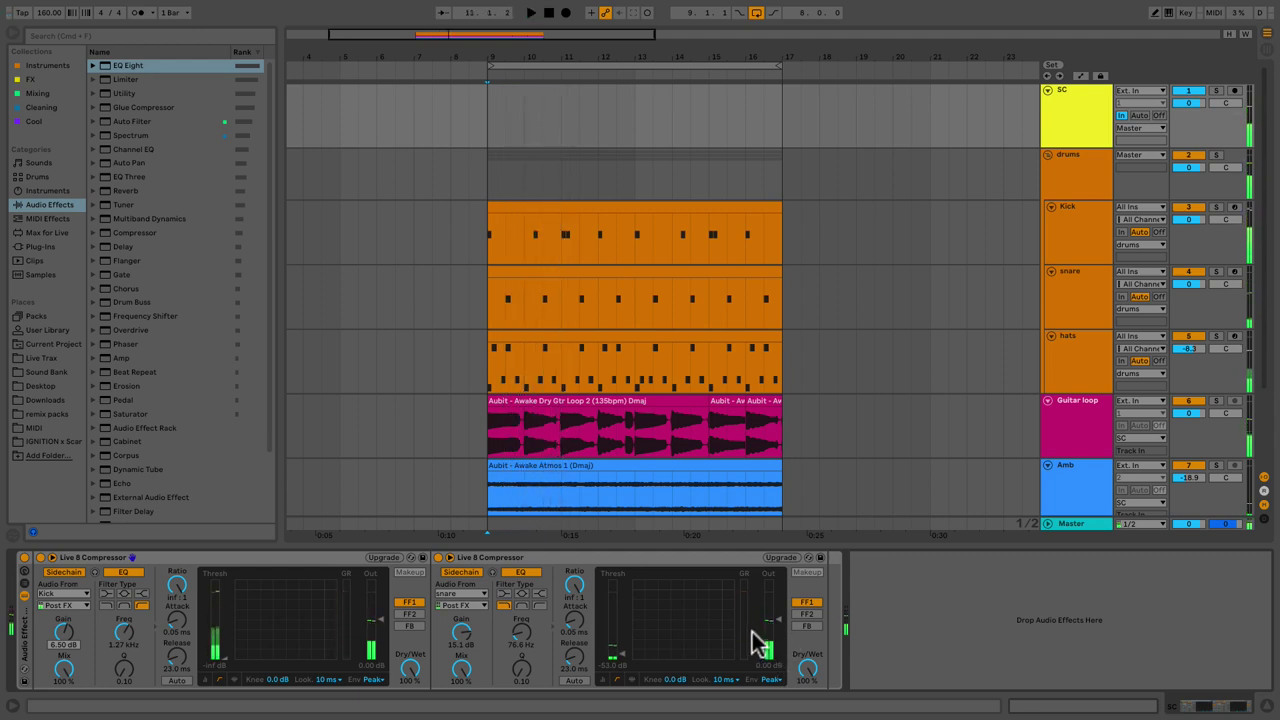